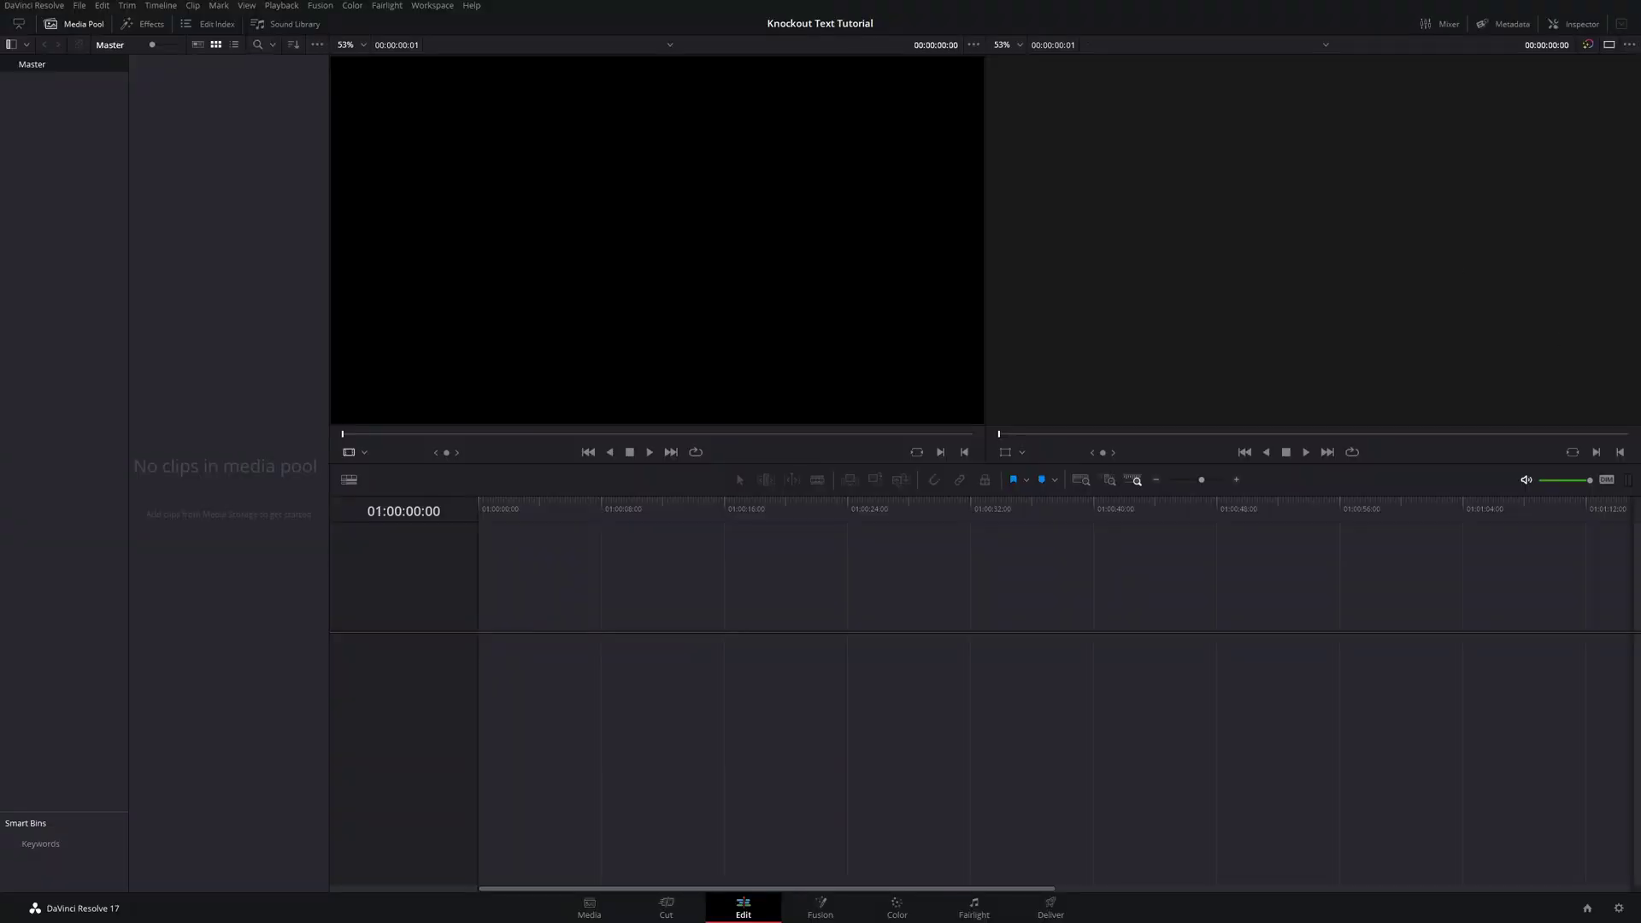
- Import the ocean-waves clip, accept the frame-rate change, and drop it onto Timeline 1
left_click_drag(1073, 718, 207, 500)
left_click(932, 513)
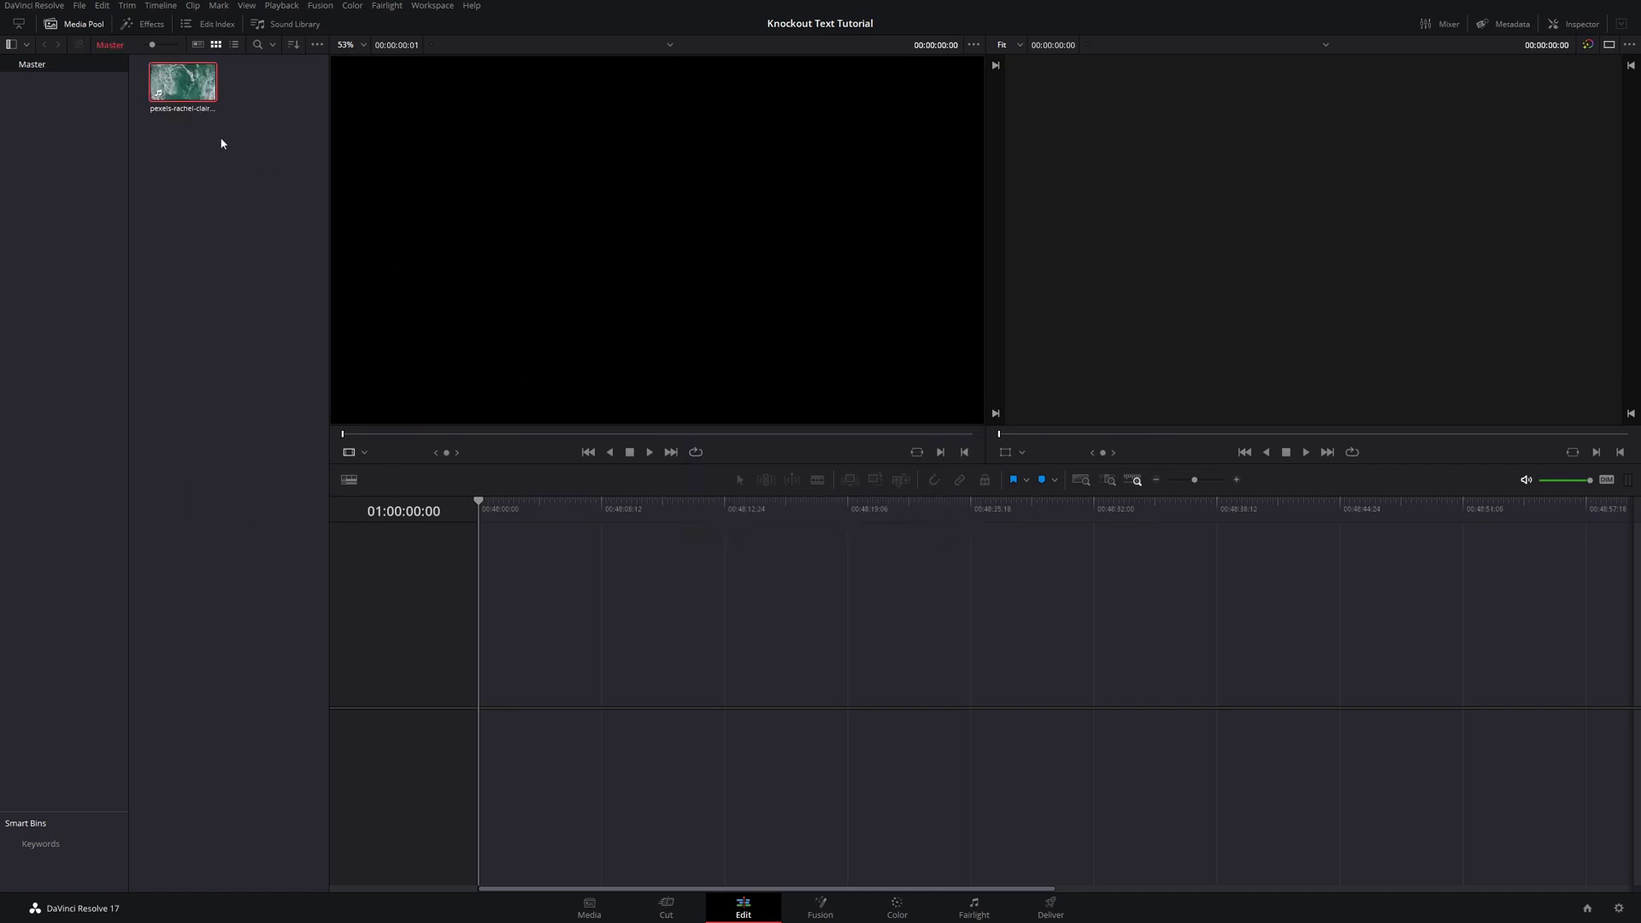
left_click_drag(184, 95, 513, 532)
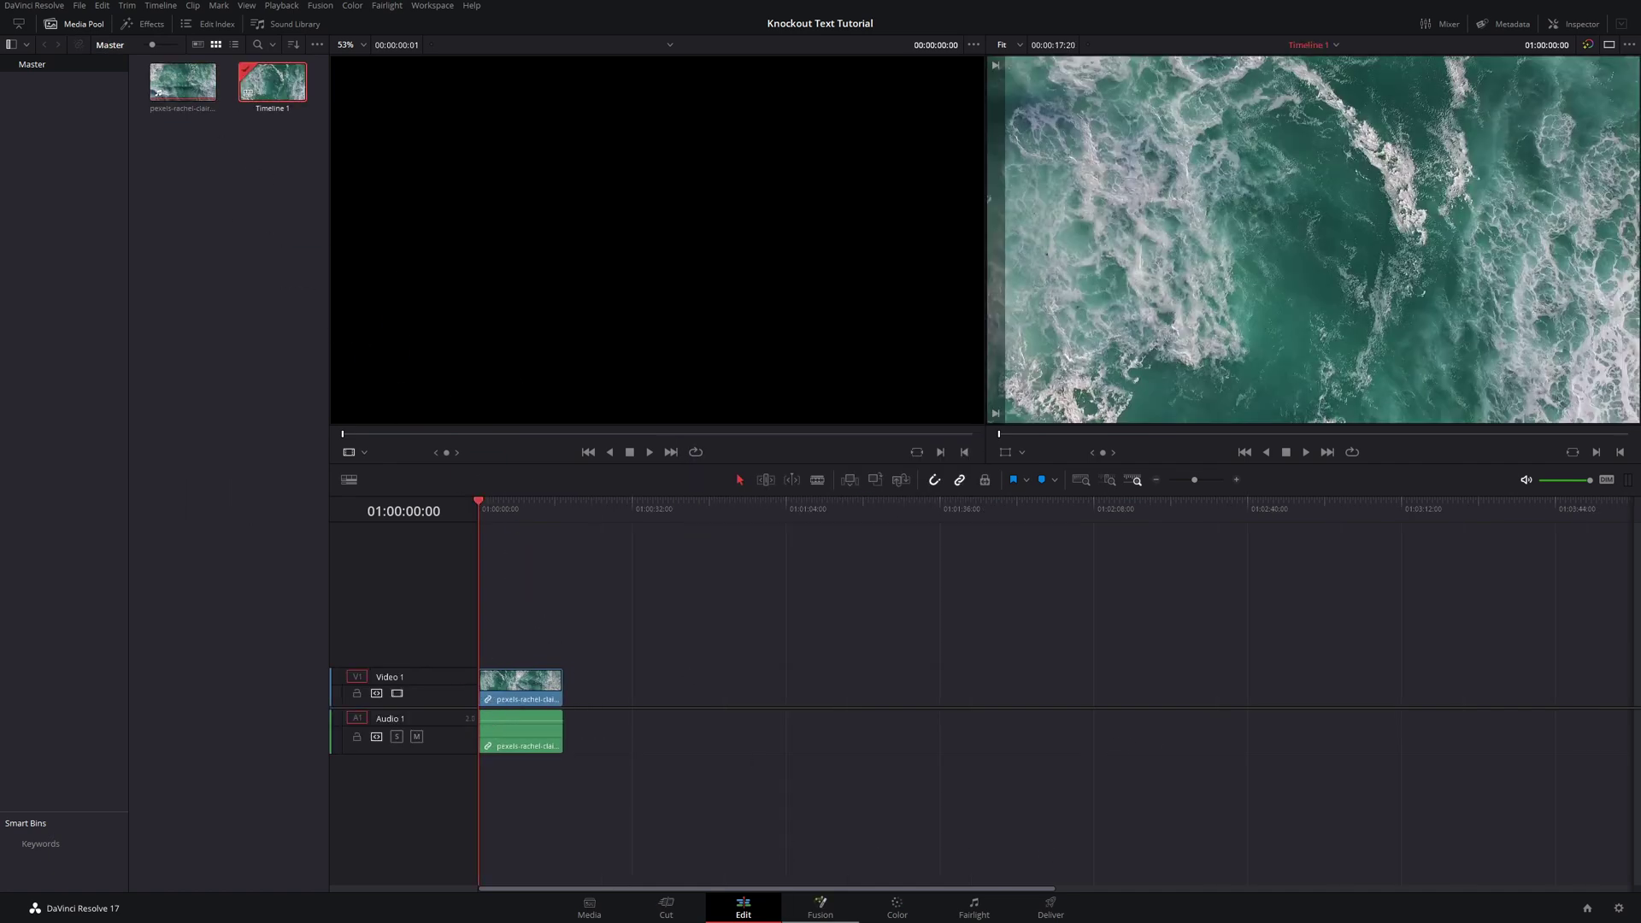
- In Fusion, add a Background and a Merge node and wire the ocean clip into the Merge
left_click(833, 916)
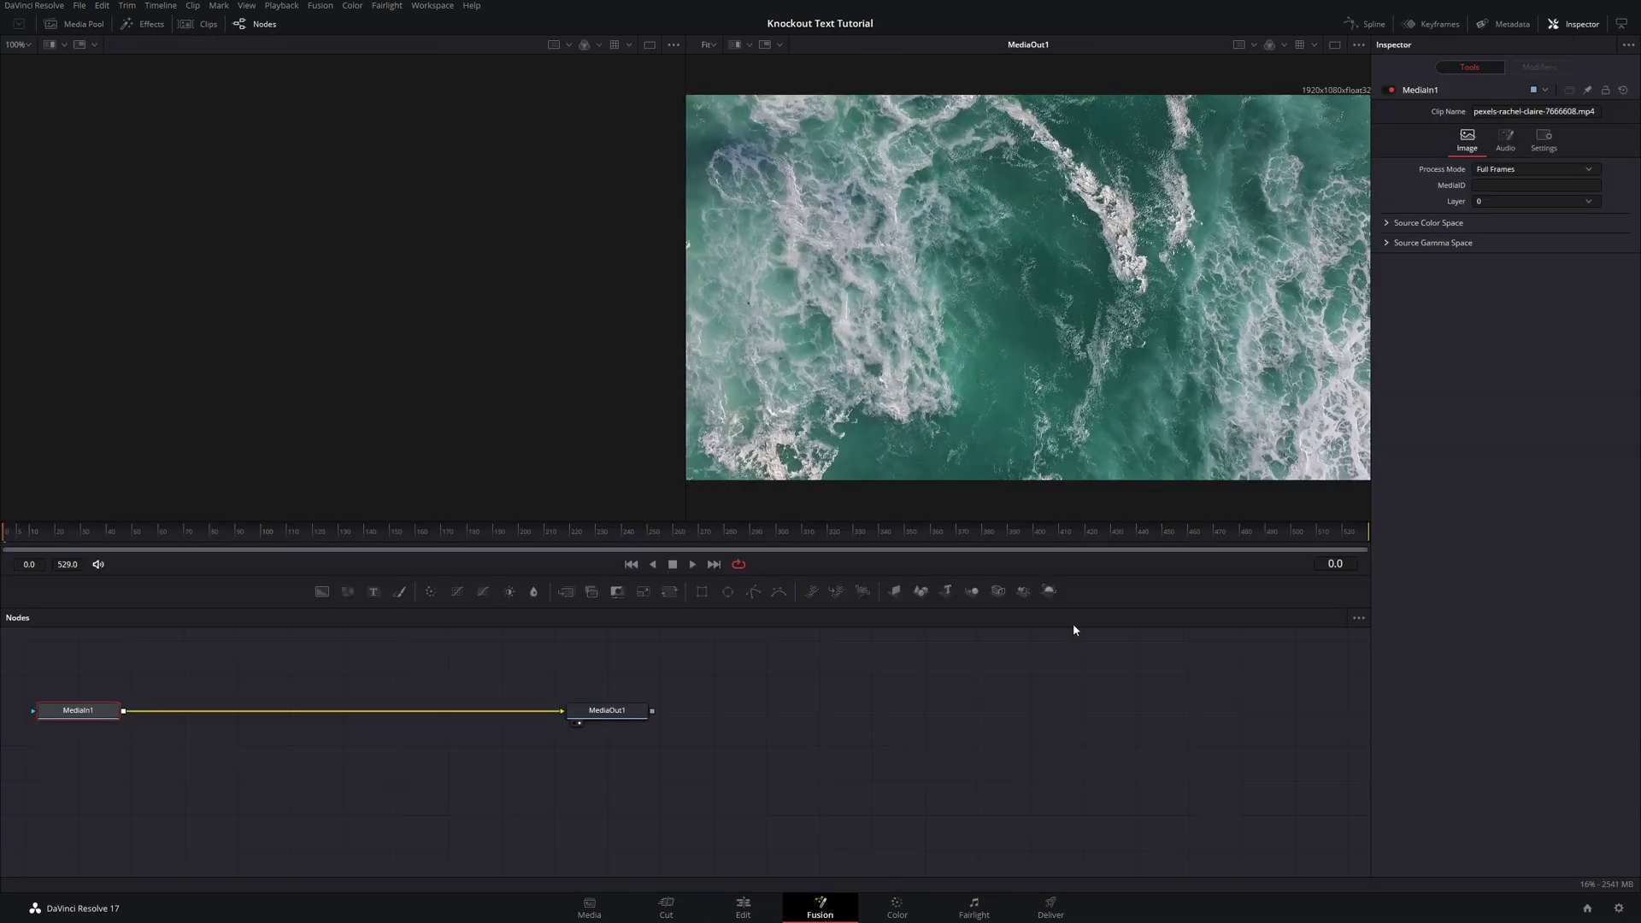
left_click_drag(336, 773, 919, 792)
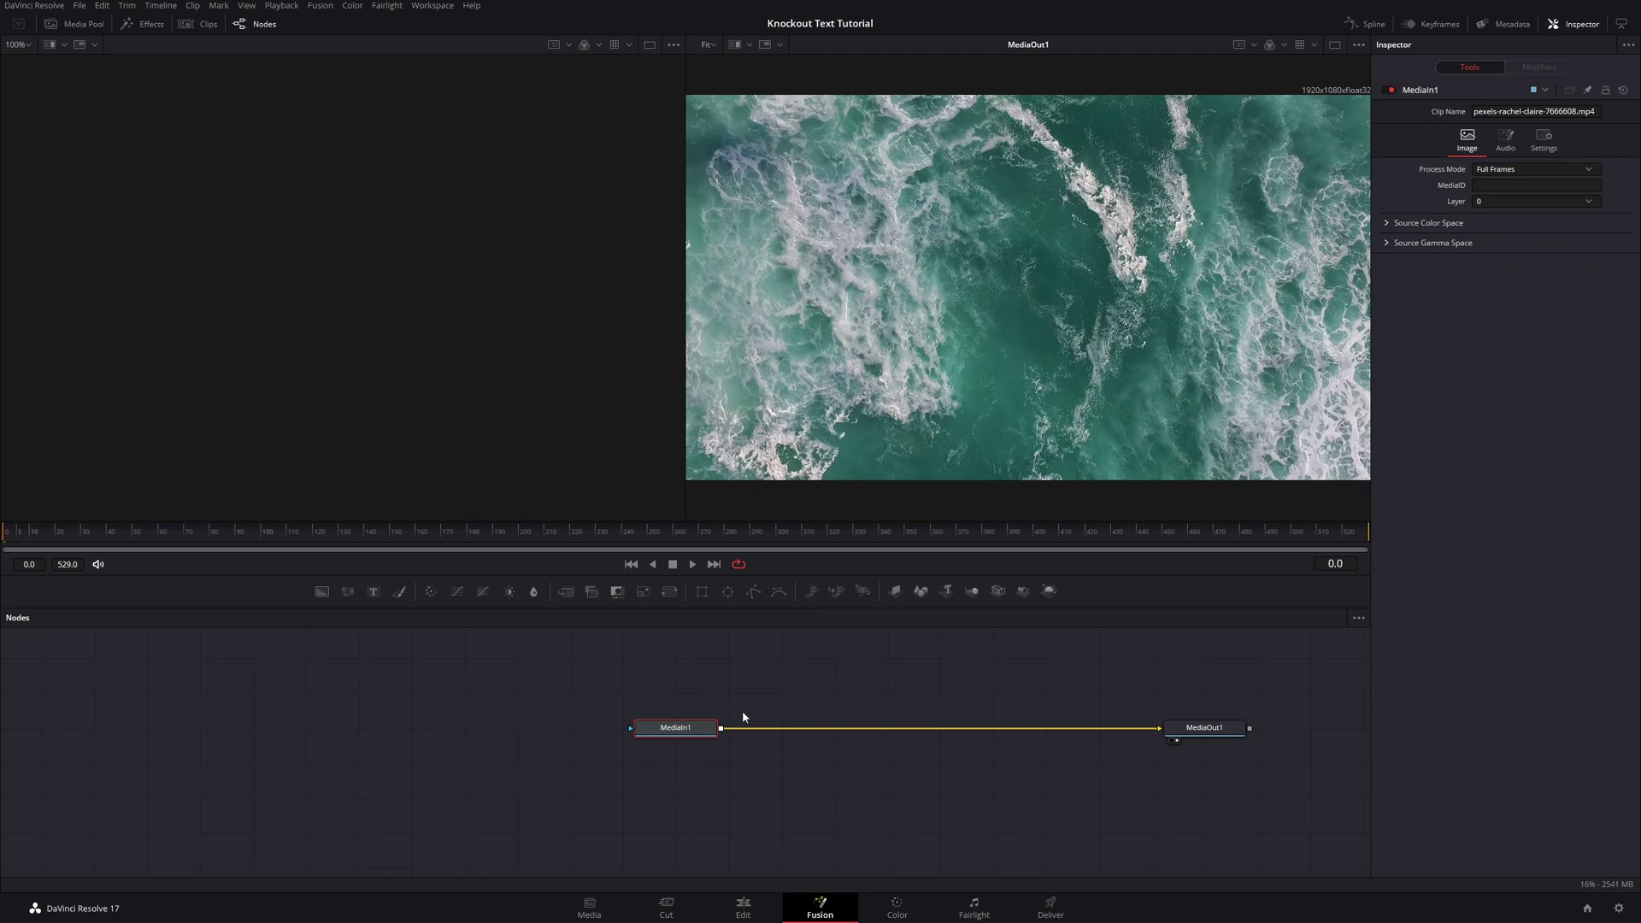
left_click(323, 593)
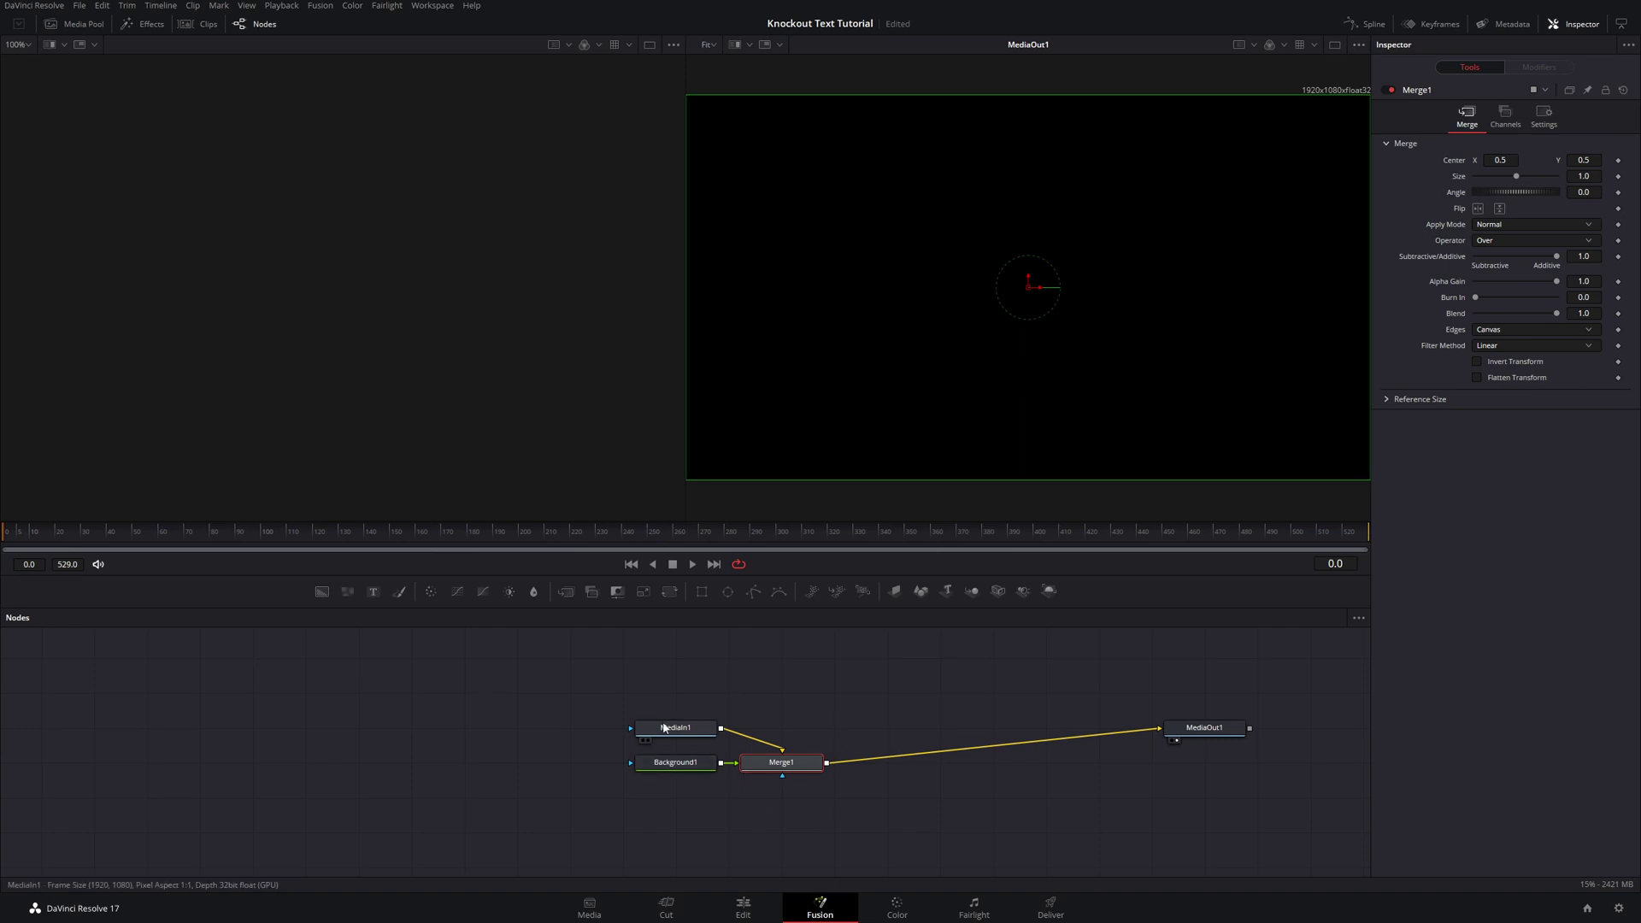
left_click_drag(689, 733, 795, 732)
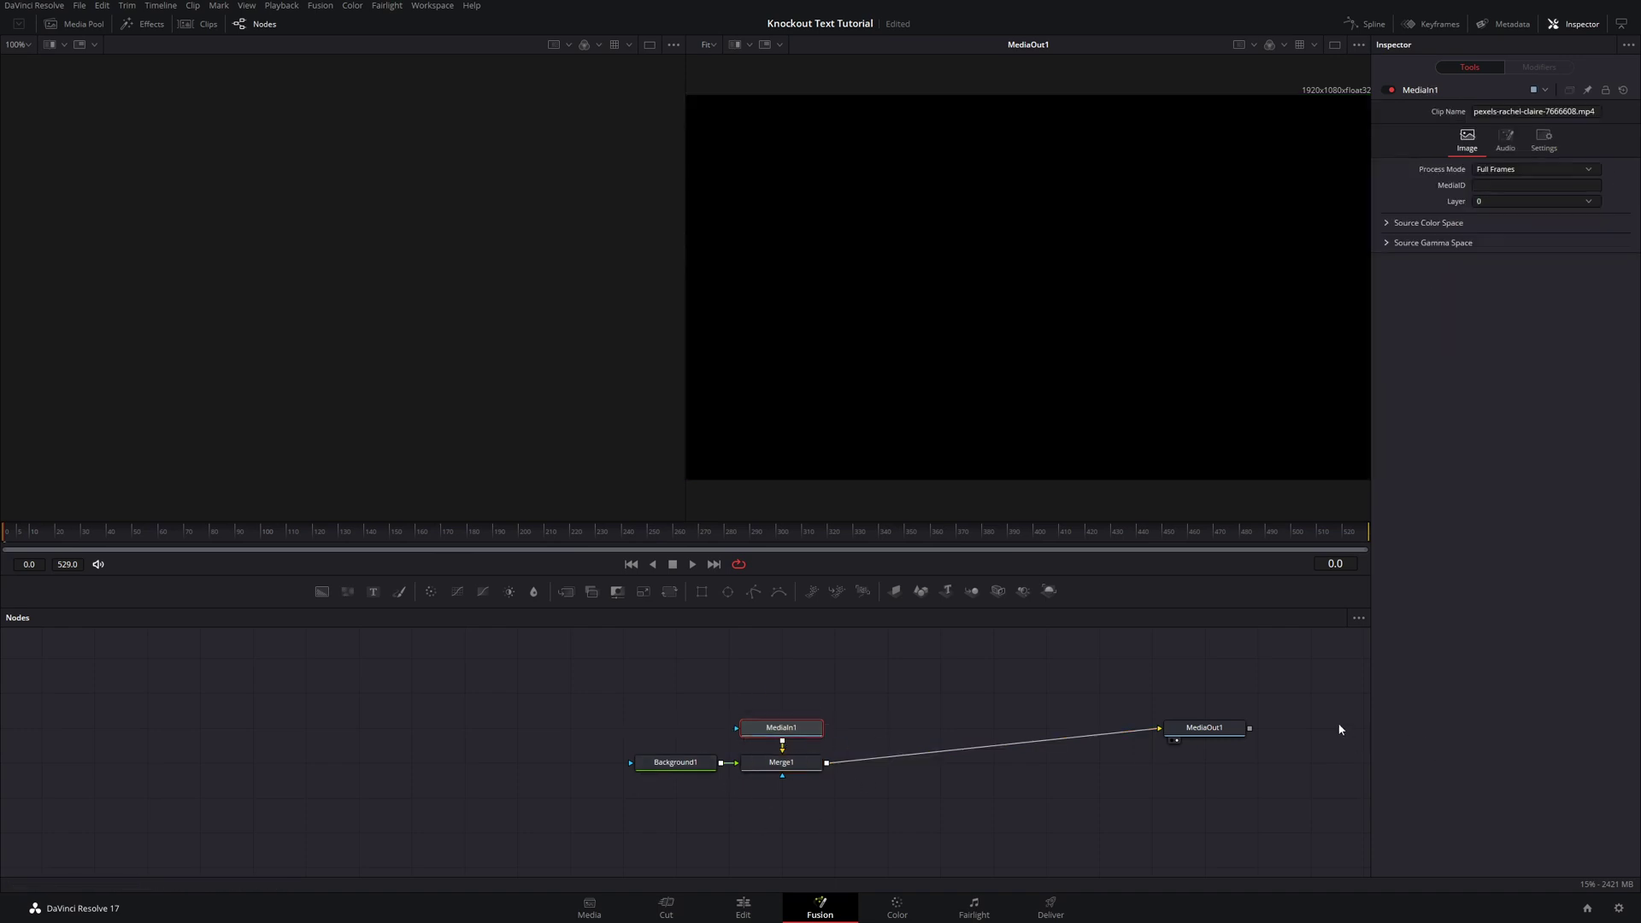
- Colour the Background pure white and swap the Merge's foreground and background inputs with Ctrl+T
left_click(672, 763)
left_click(1512, 222)
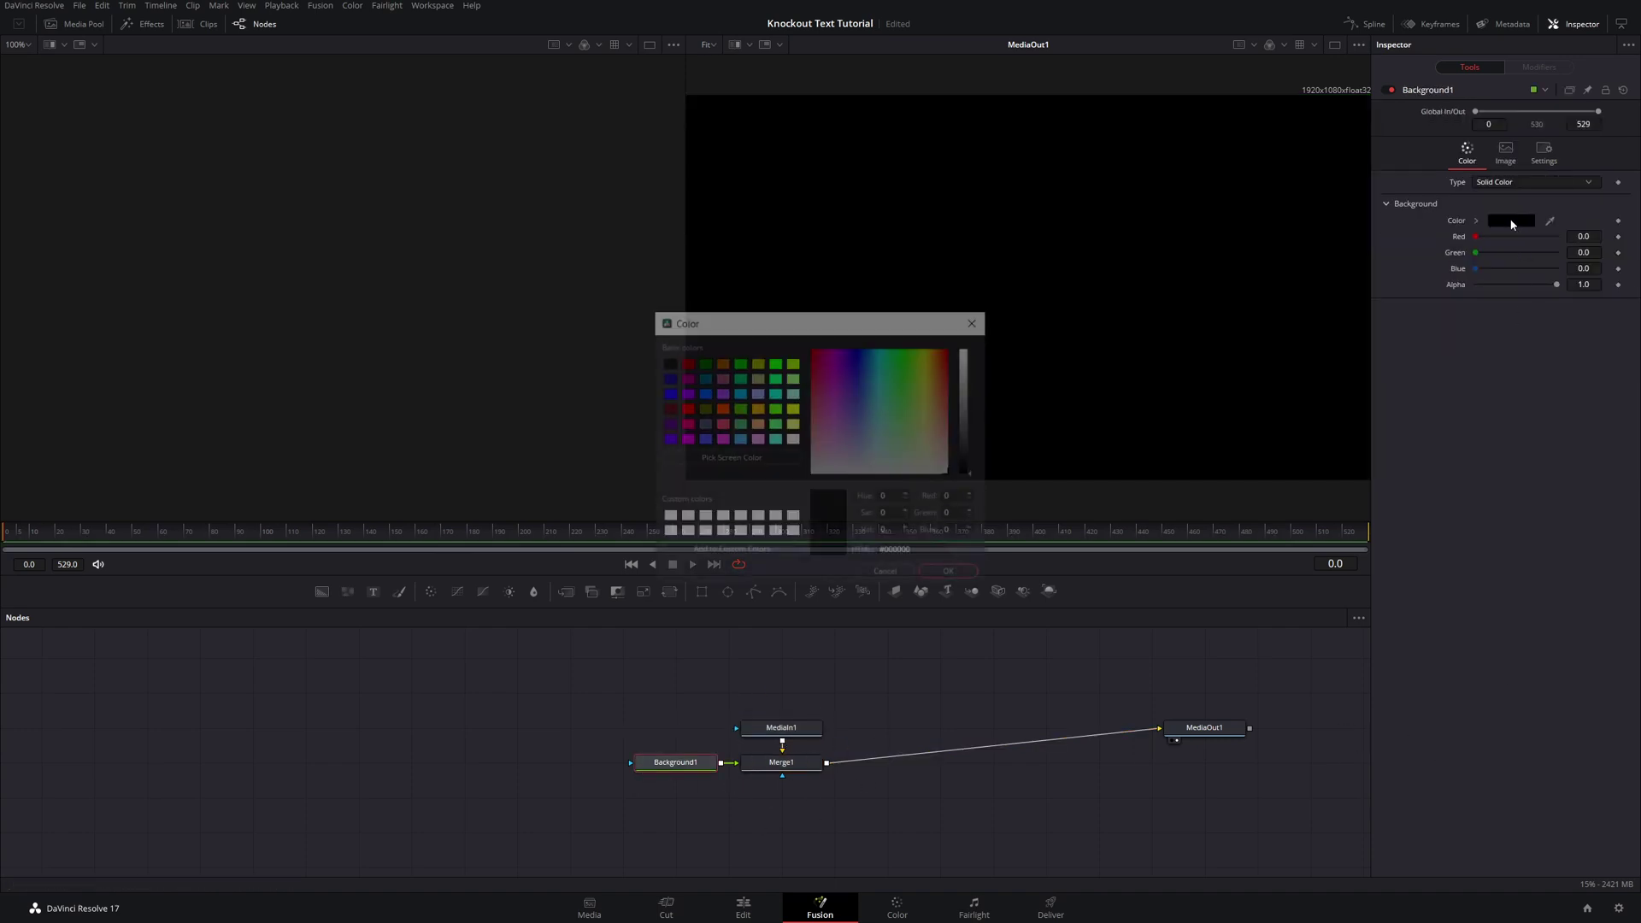
left_click_drag(972, 470, 971, 348)
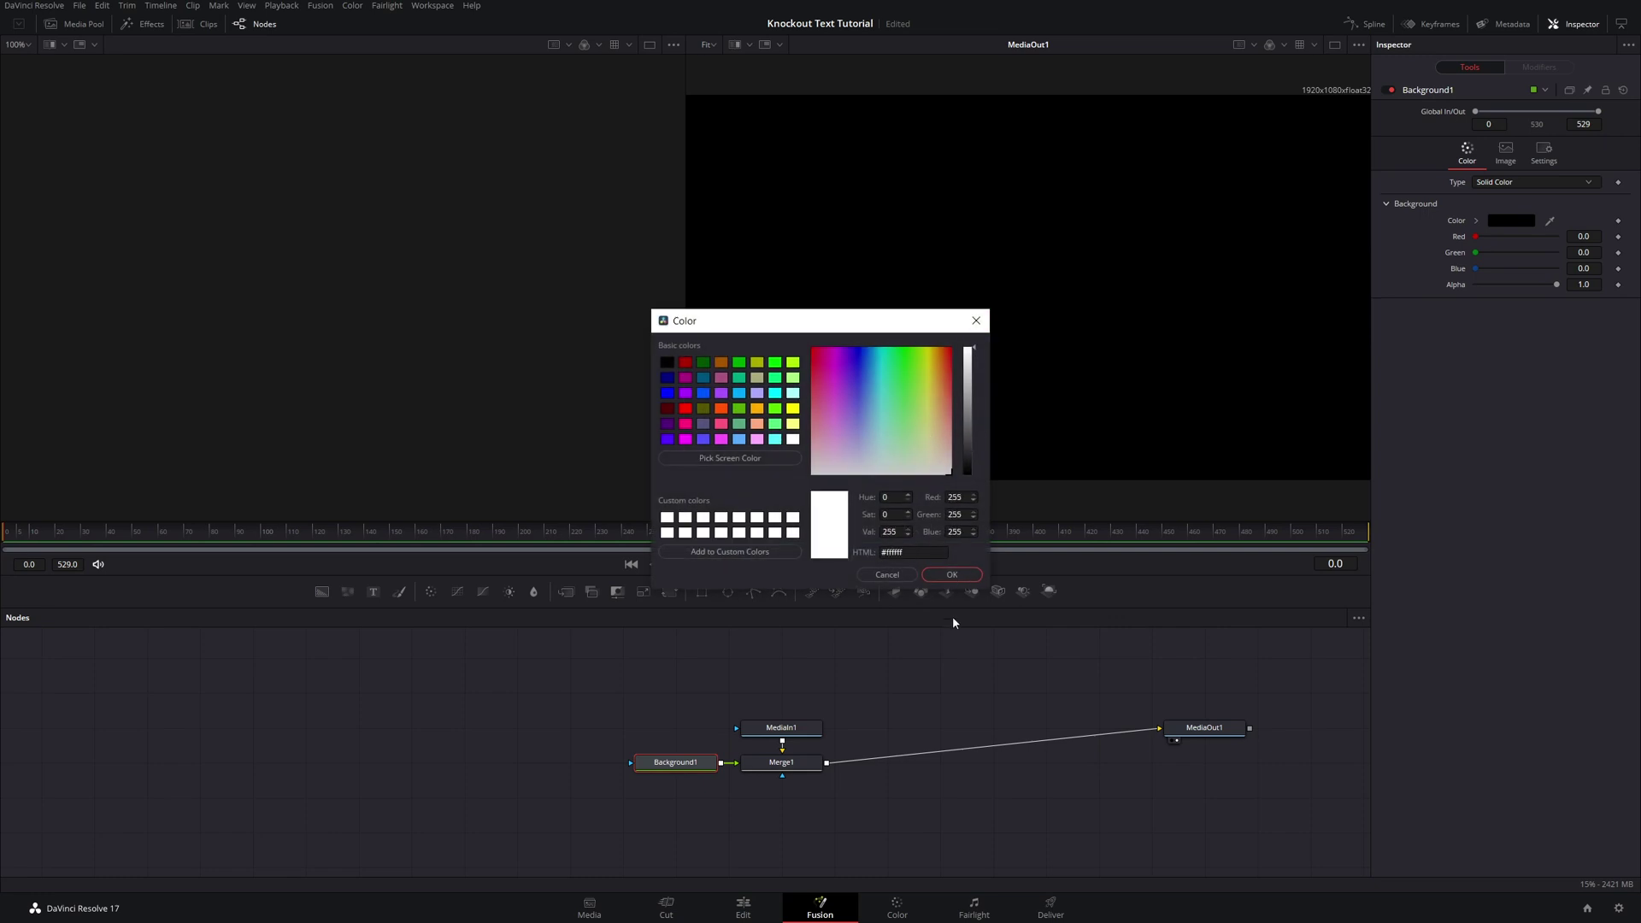
left_click(952, 574)
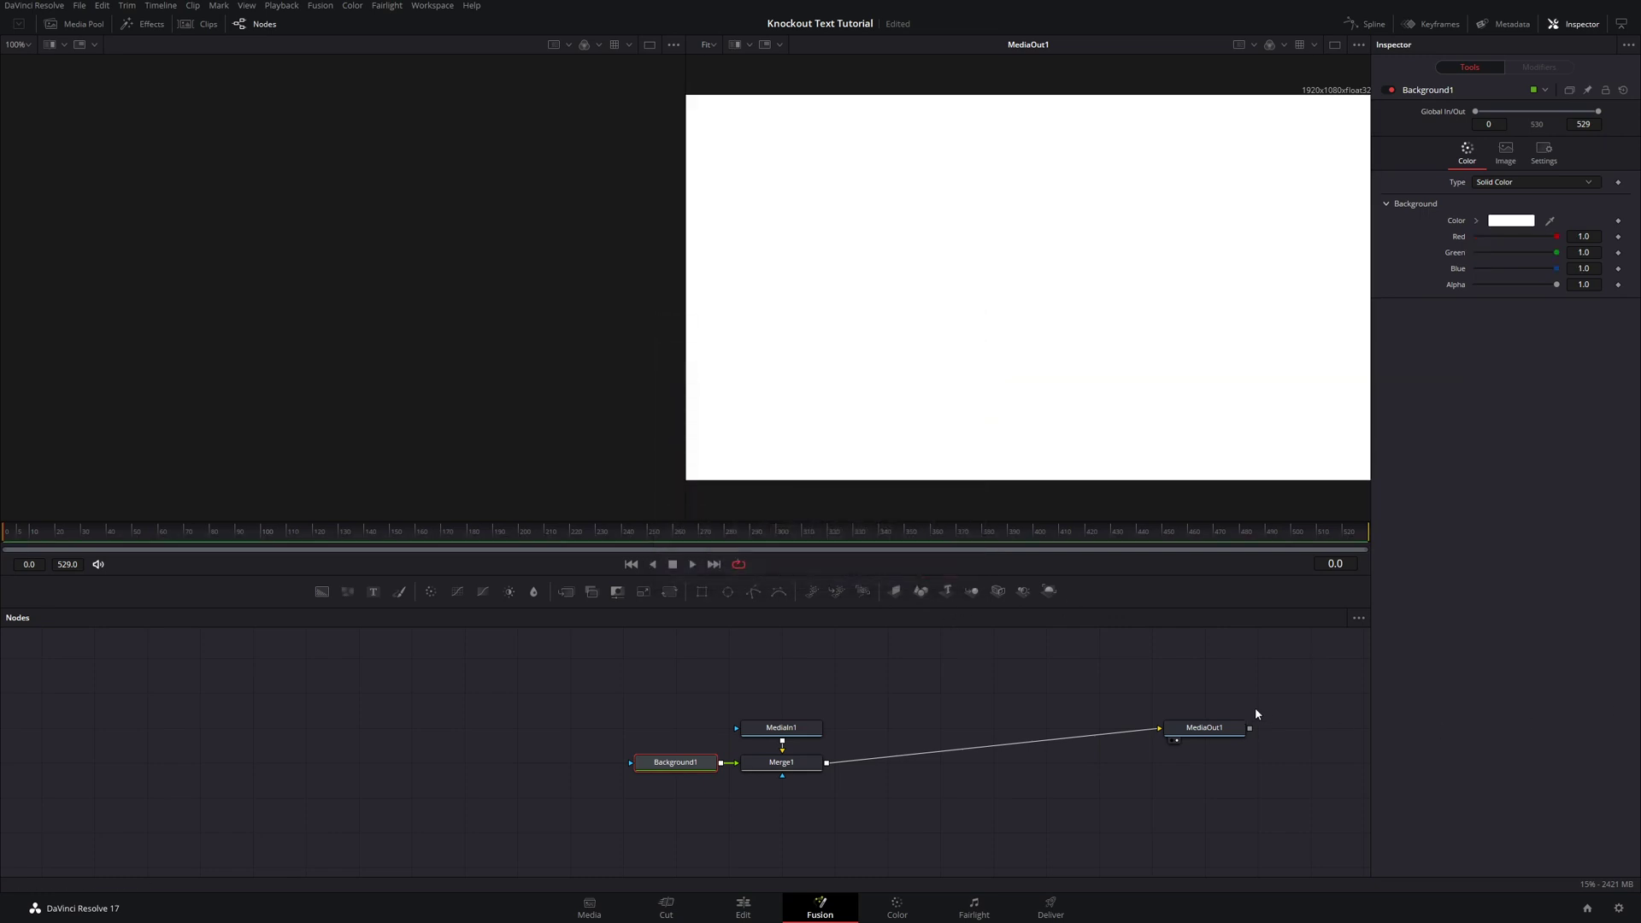
left_click(780, 765)
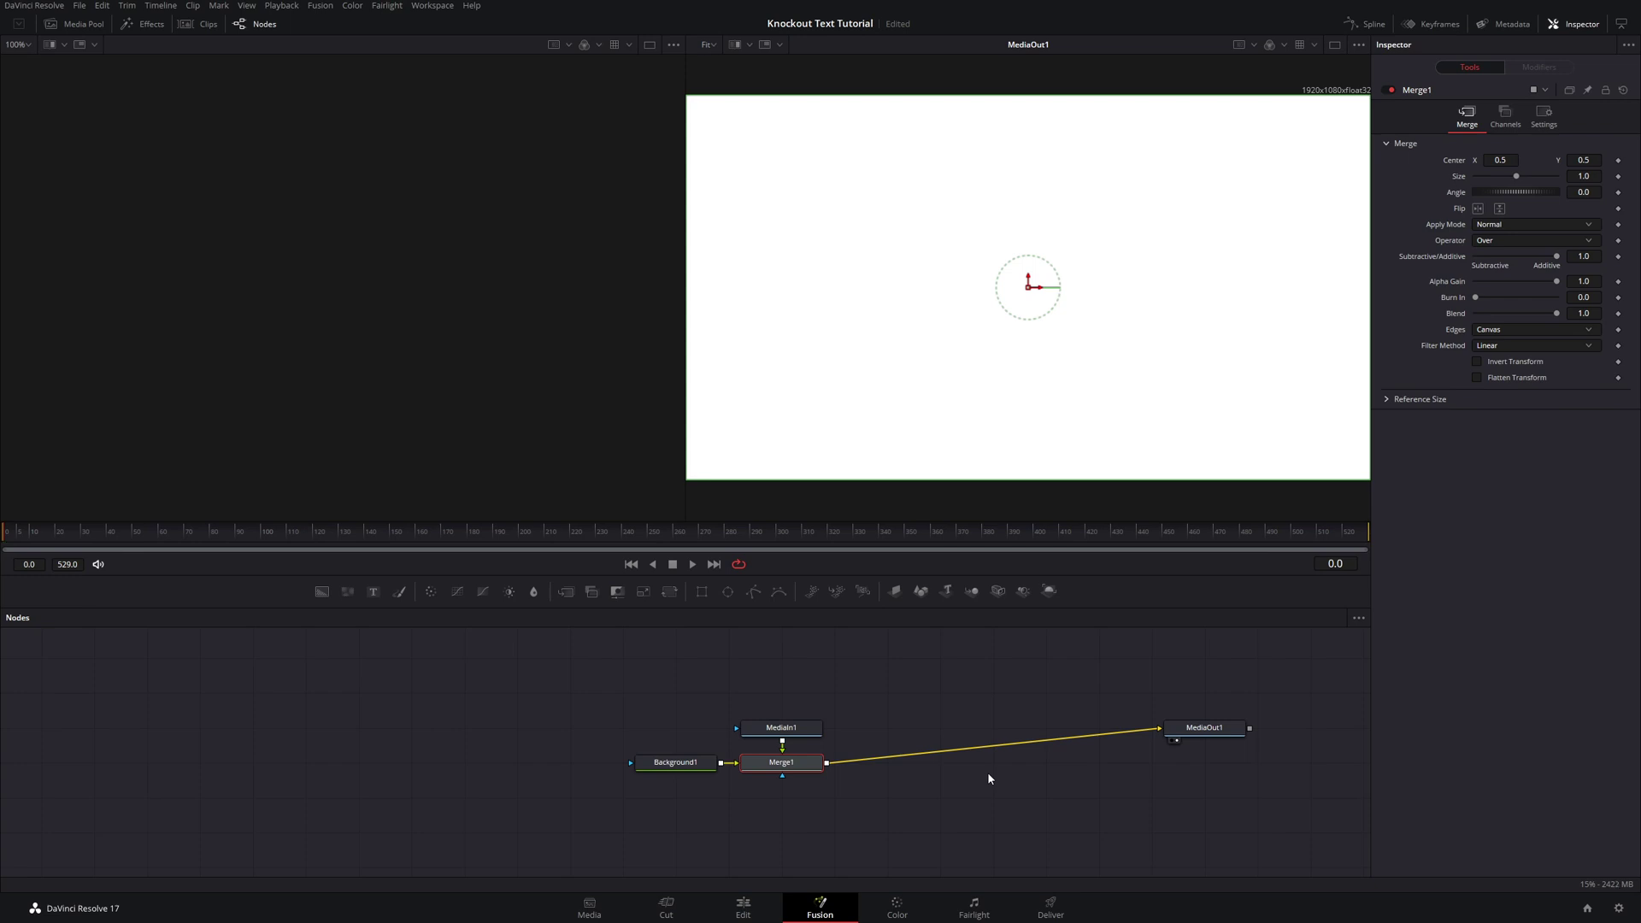
key("ctrl+t")
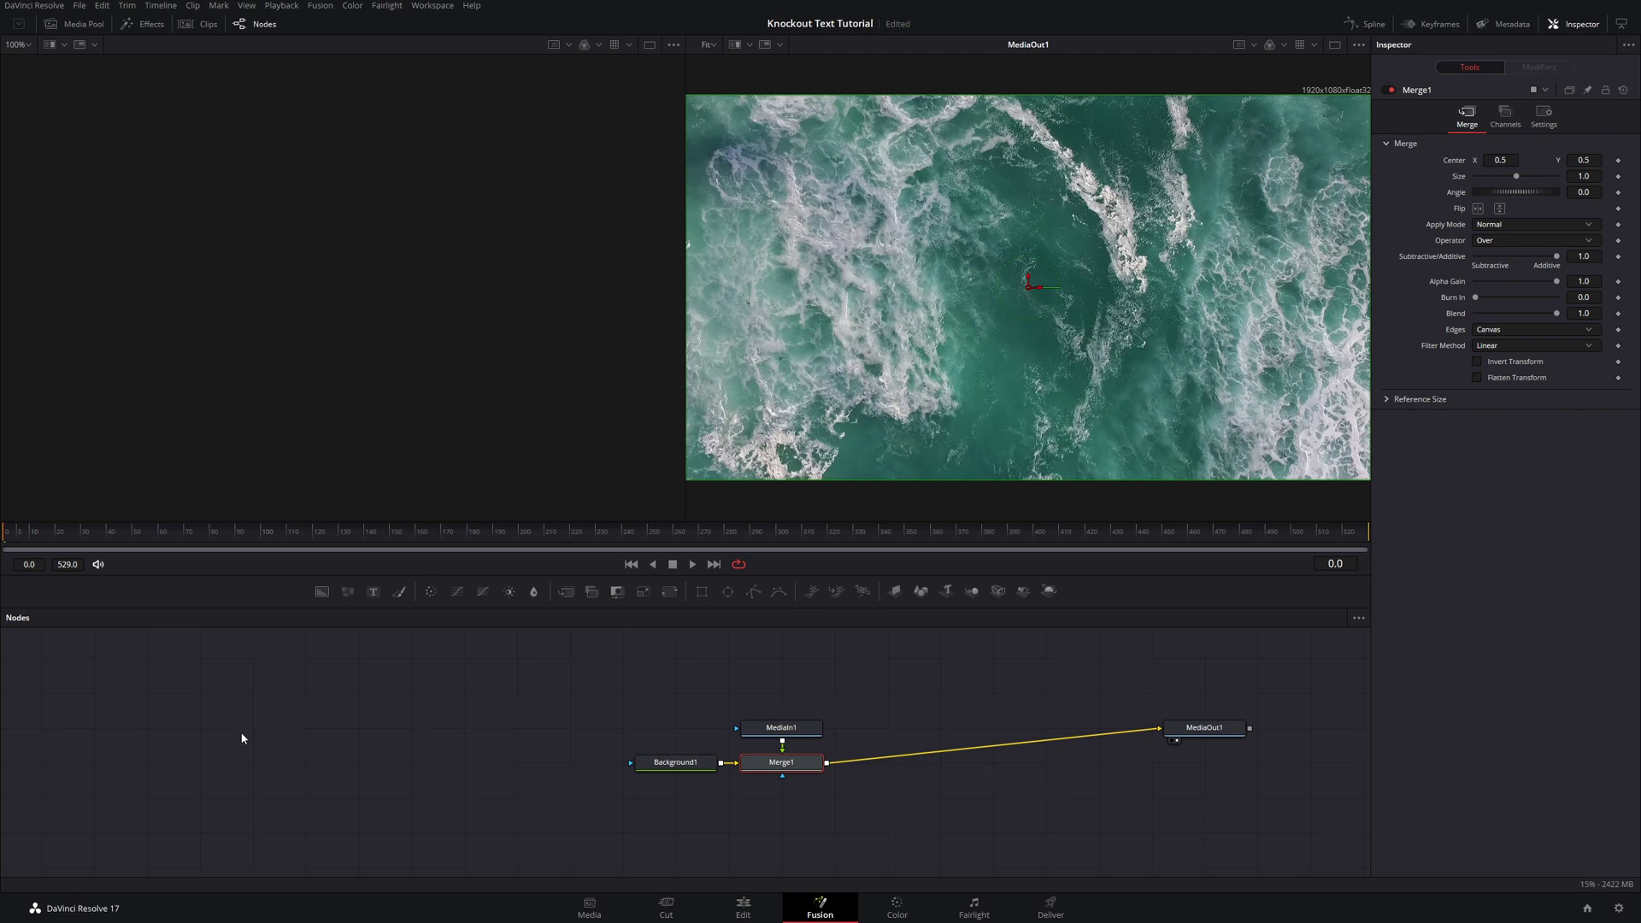
- Add a Text+ node below the Merge and connect it to the Merge's mask input
left_click(346, 748)
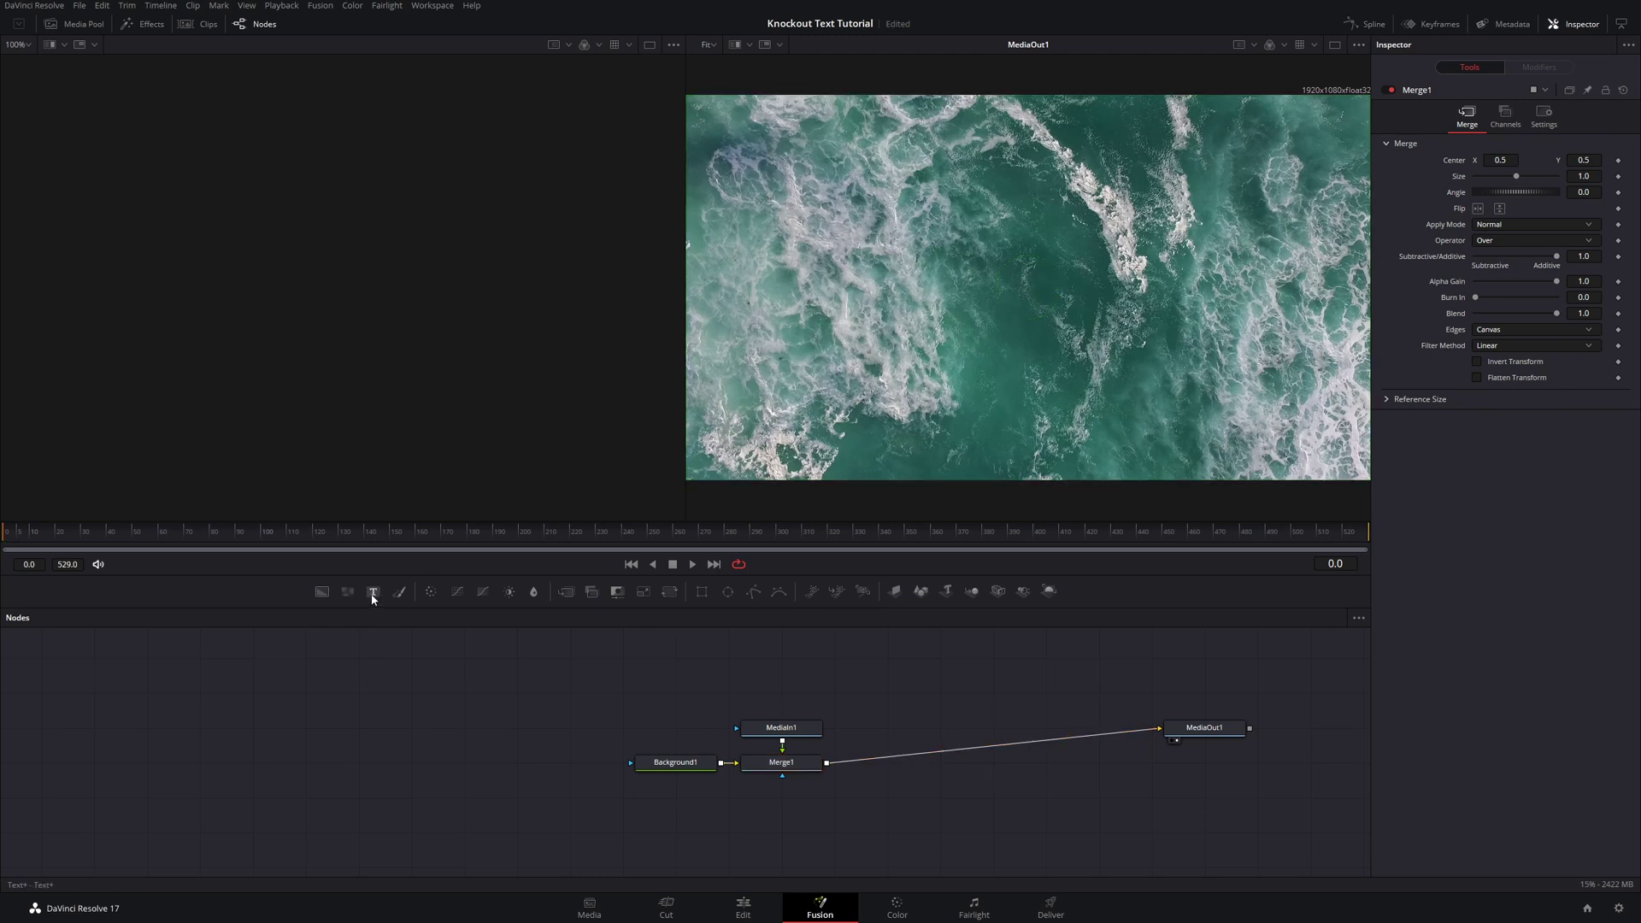
left_click(372, 594)
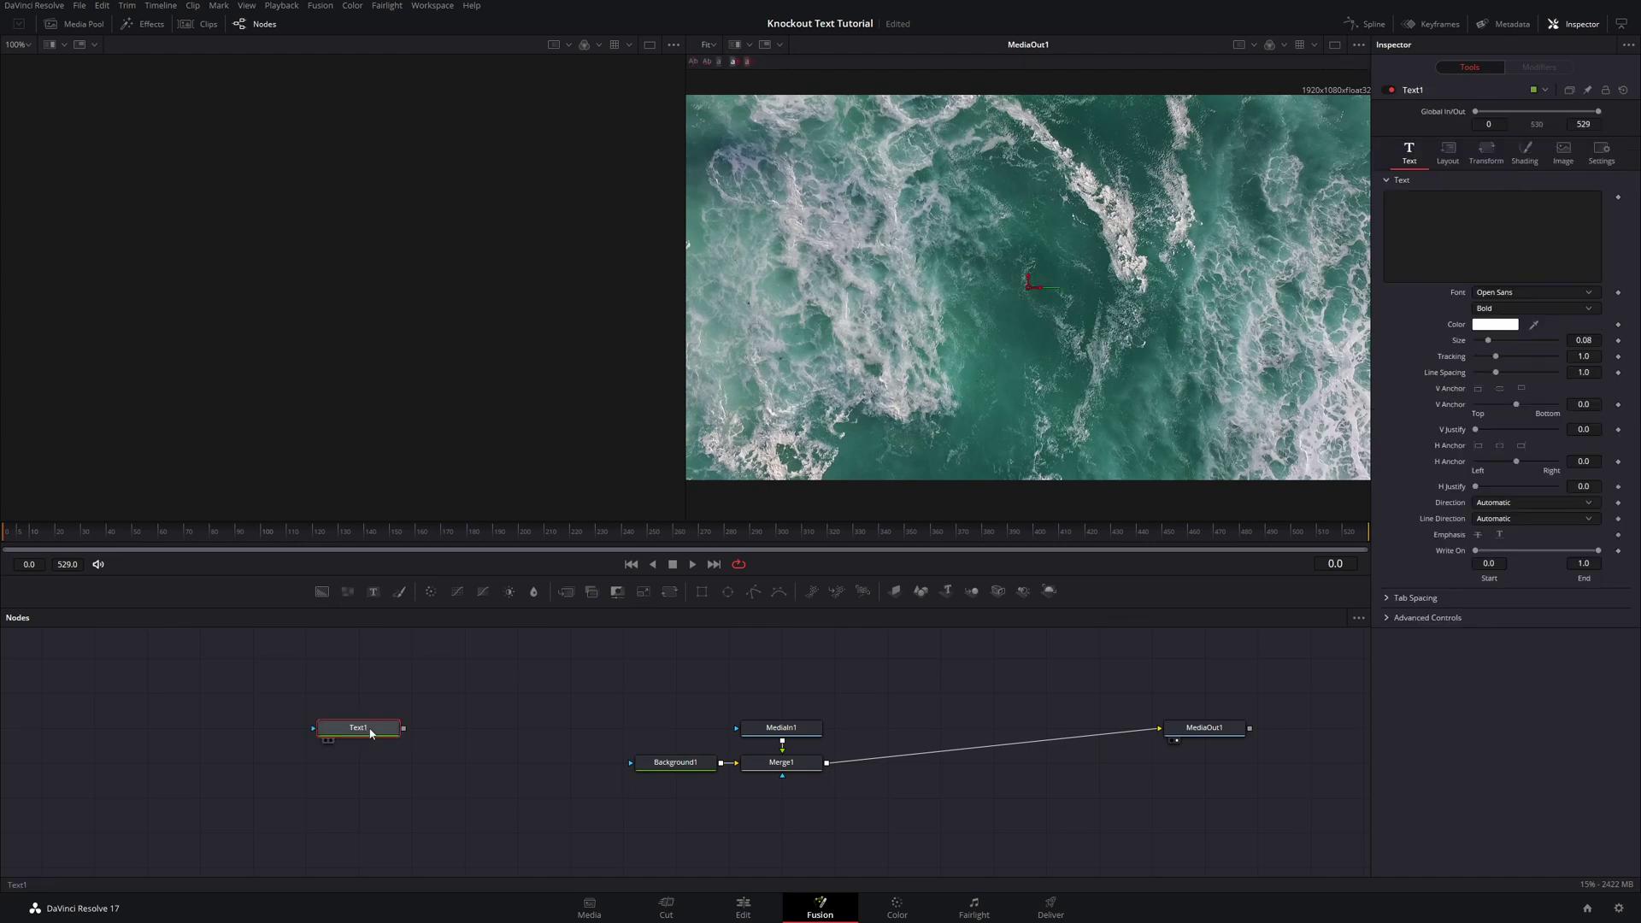
left_click_drag(367, 729, 790, 834)
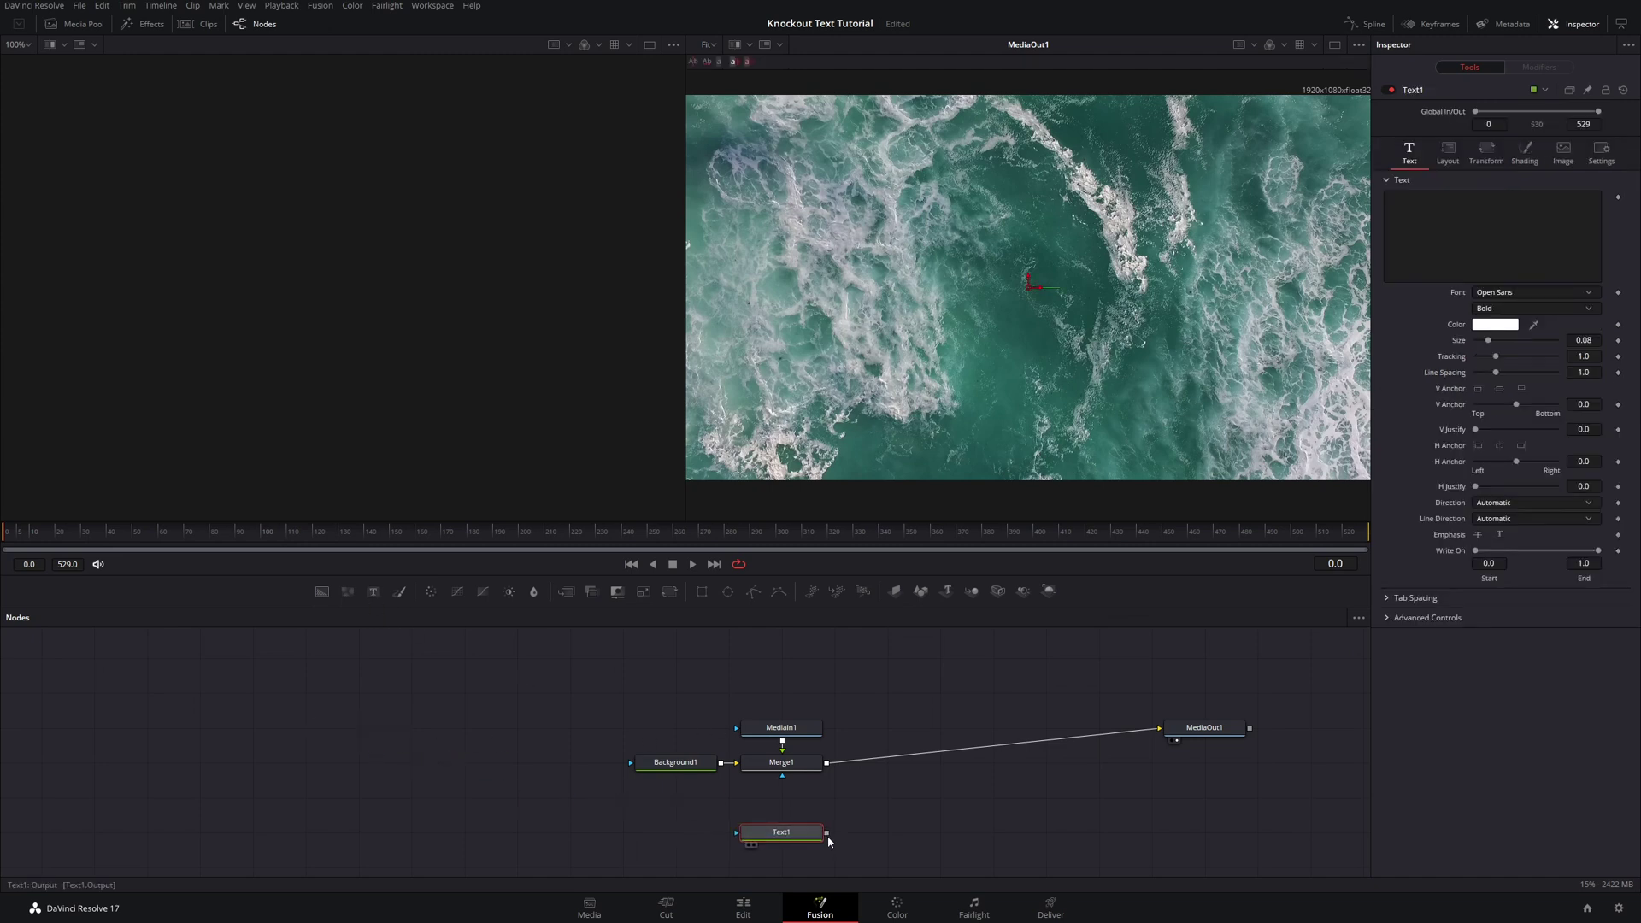
left_click_drag(827, 836, 783, 776)
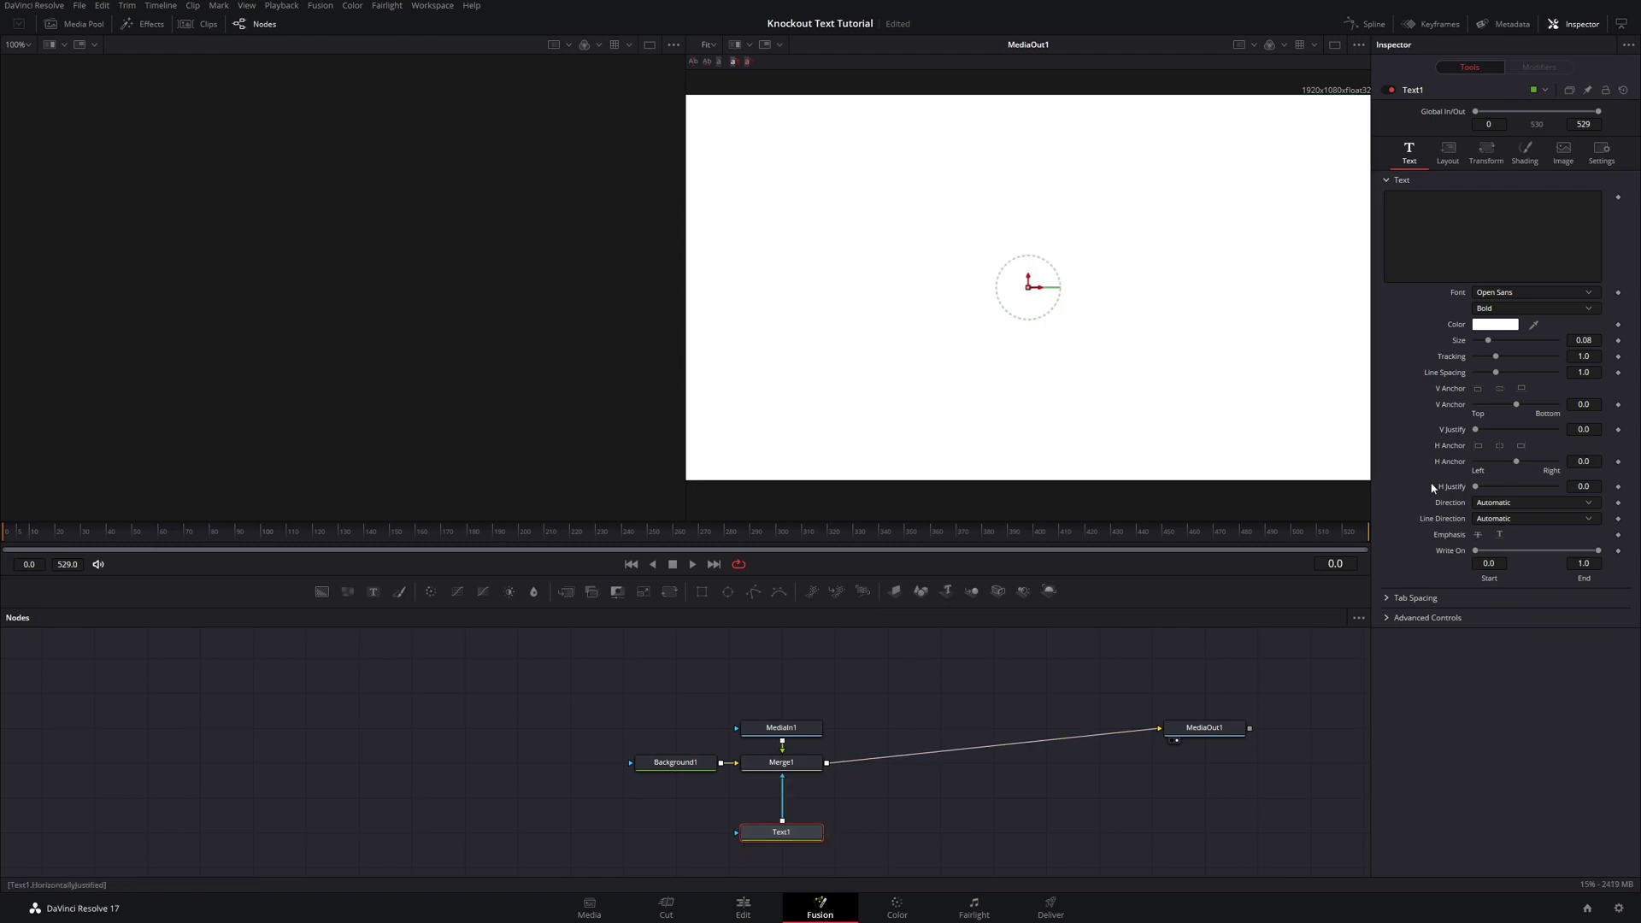
- Type OCEAN in Montserrat ExtraBold and enlarge it to size 0.3307
left_click(1459, 229)
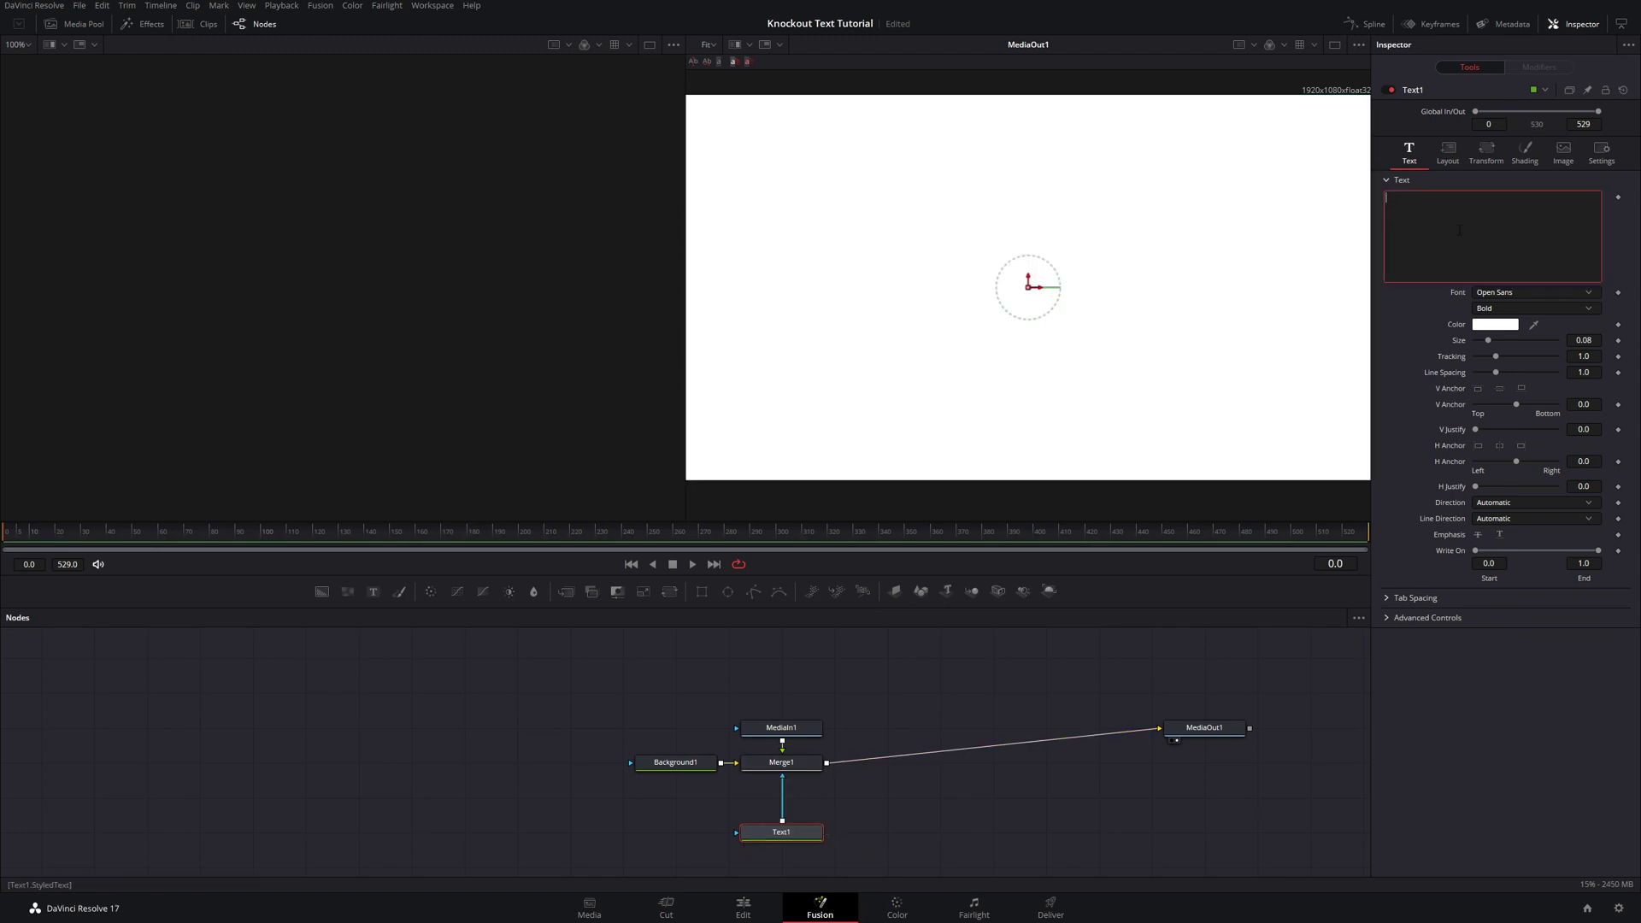
type("OCEAN")
left_click(1535, 292)
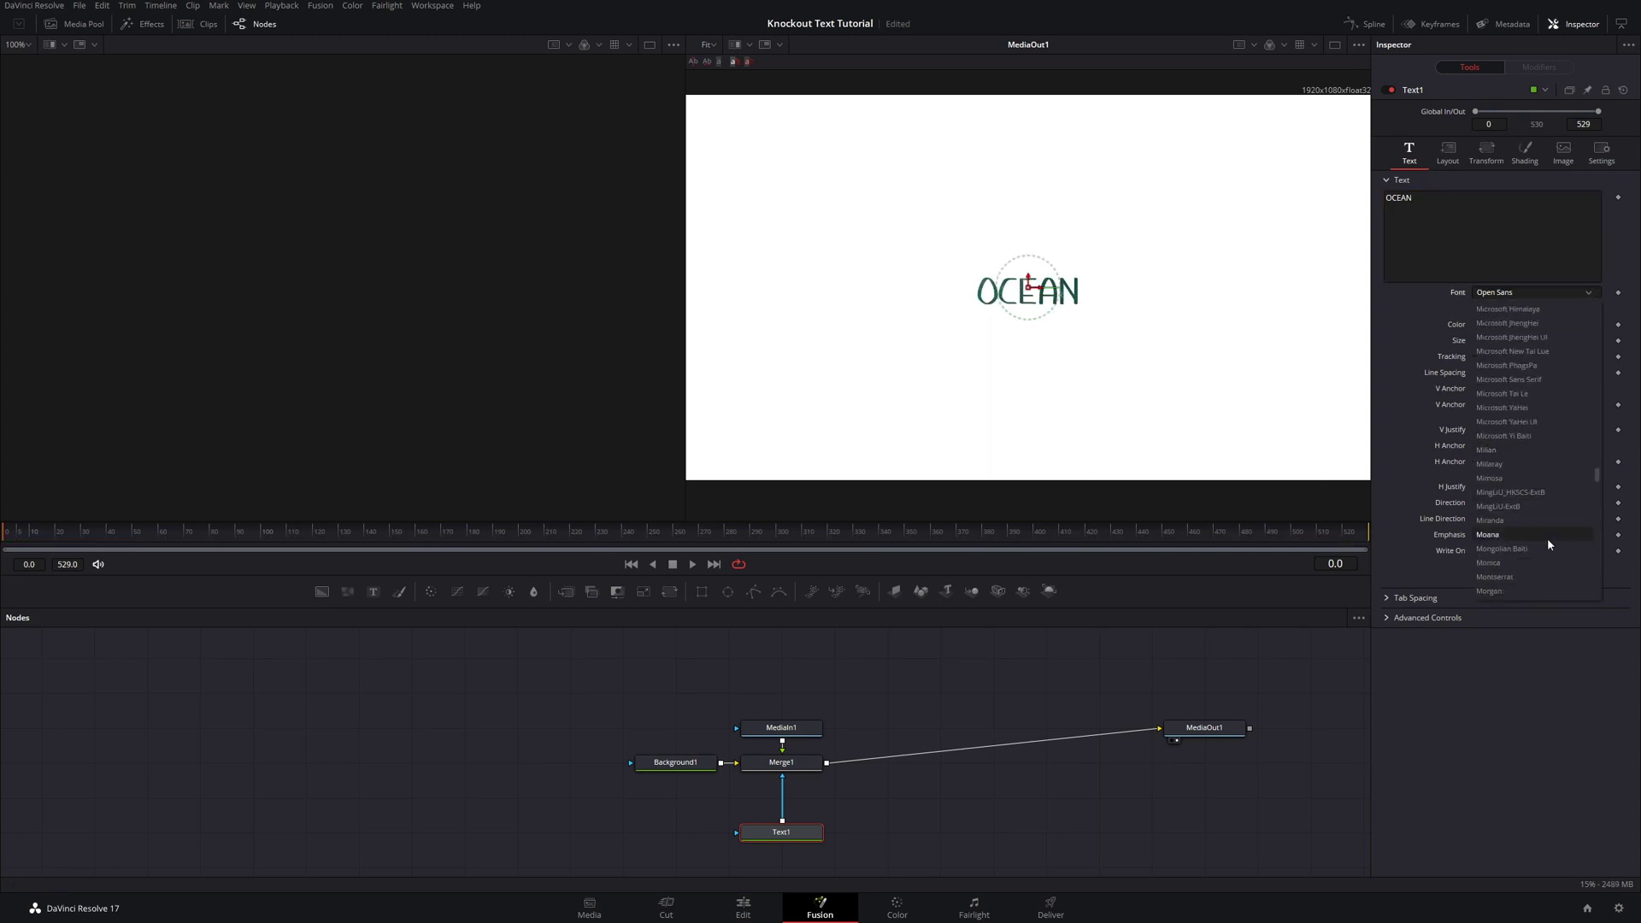
left_click(1525, 577)
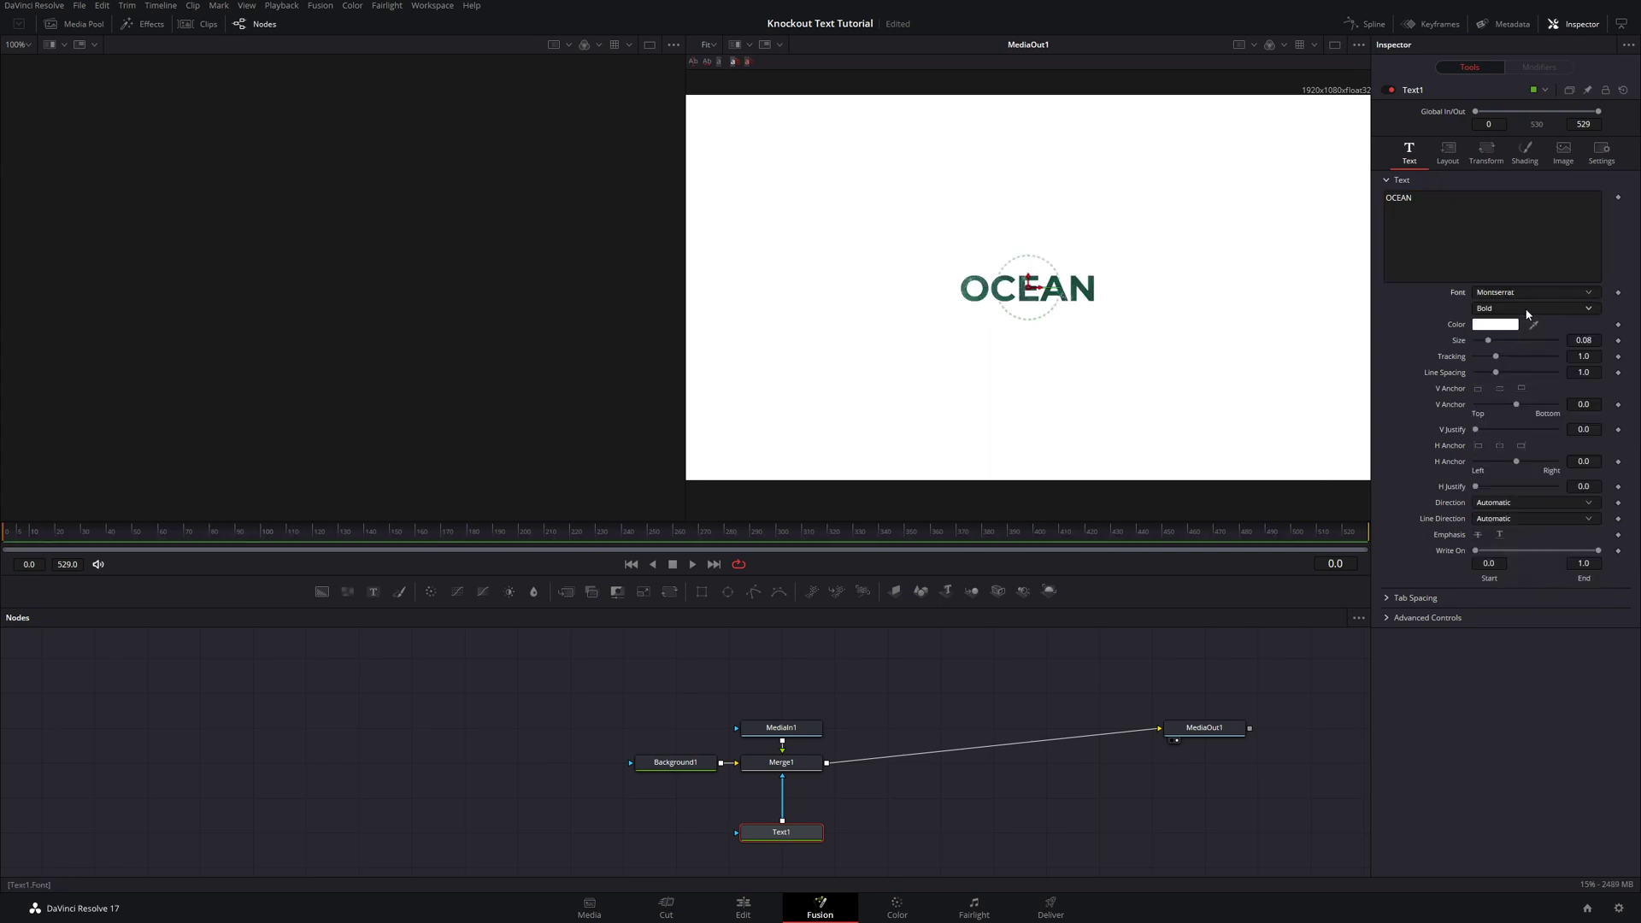
left_click(1530, 308)
left_click(1523, 425)
left_click_drag(1490, 342, 1530, 342)
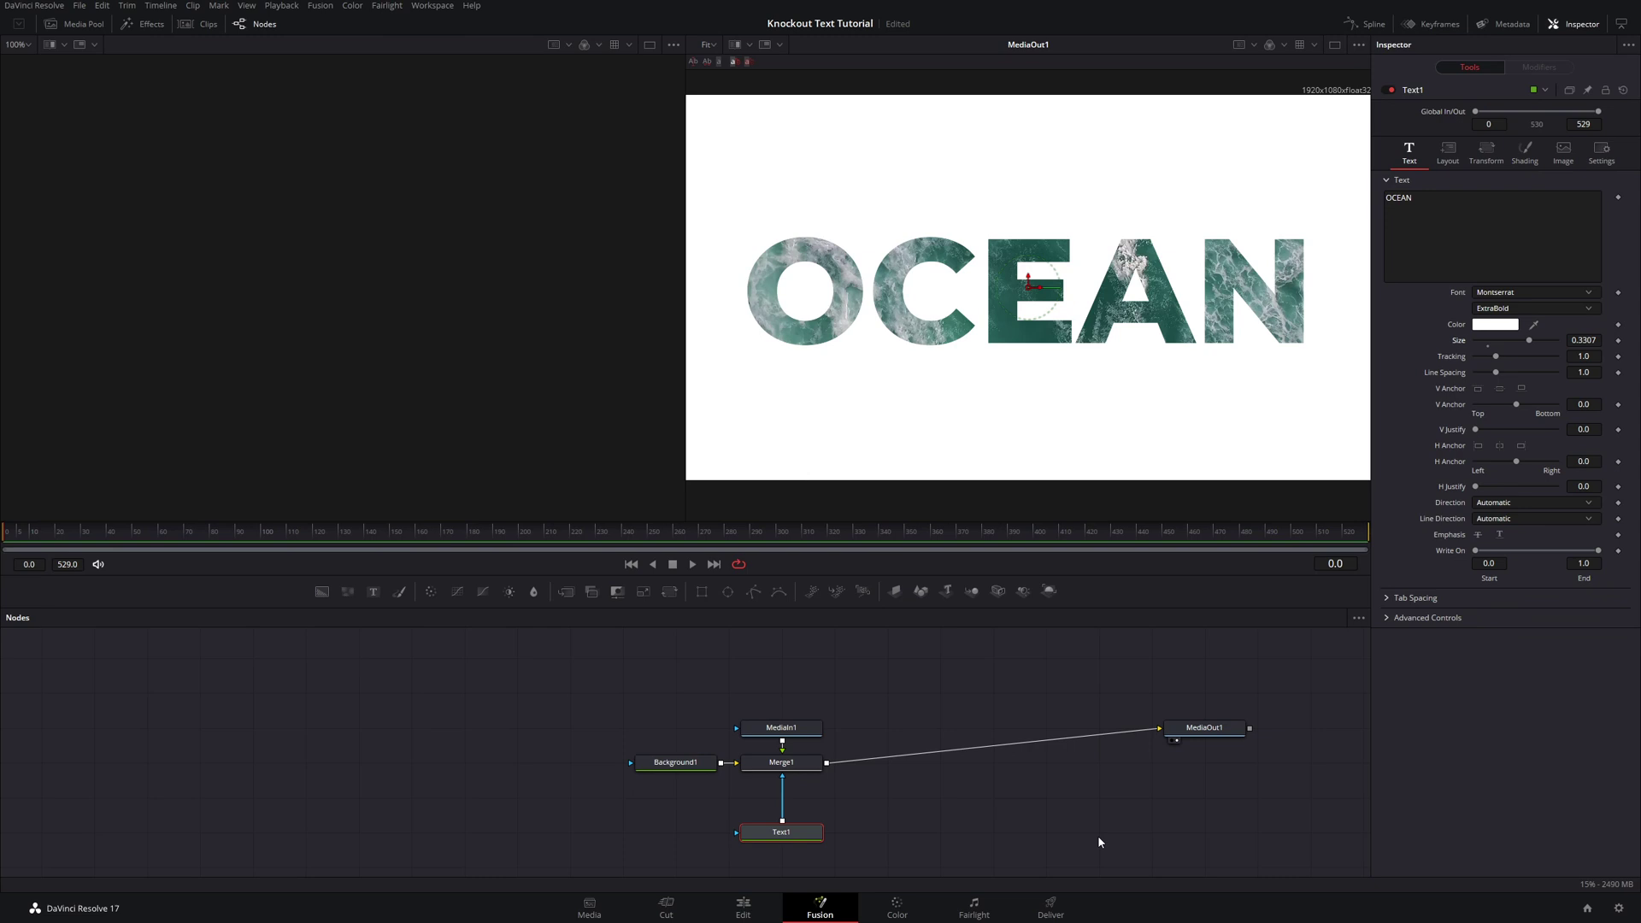
- Add a Transform node and keyframe OCEAN's centre to rise from below frame (Y -0.174) at frame 0 to centre at frame 30
left_click(666, 592)
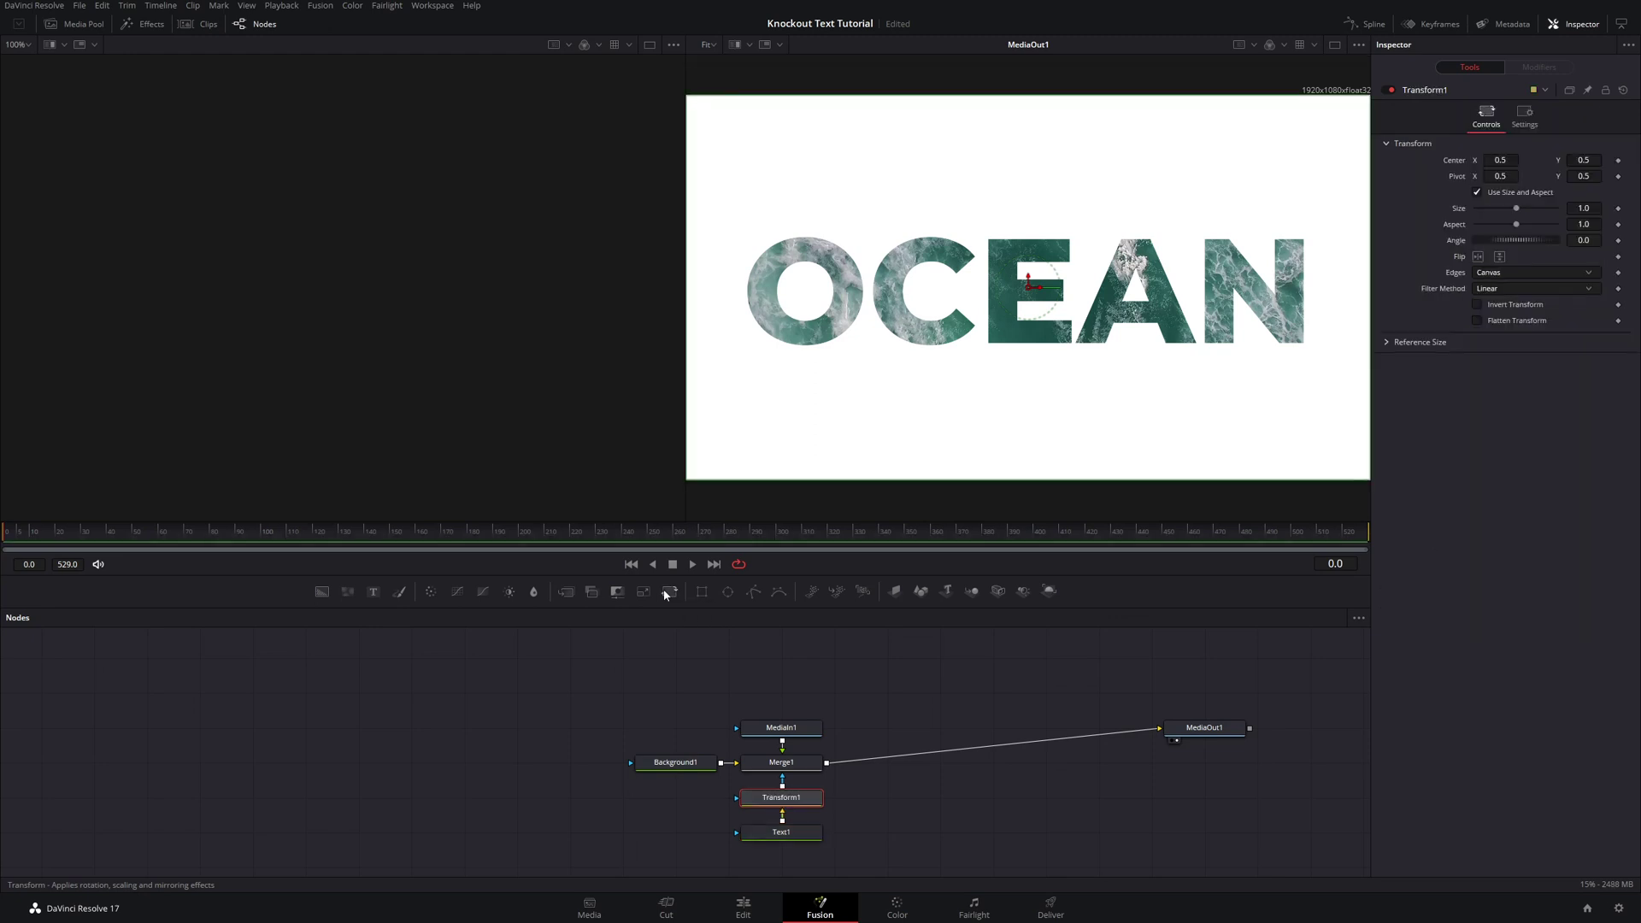
left_click_drag(26, 541, 83, 541)
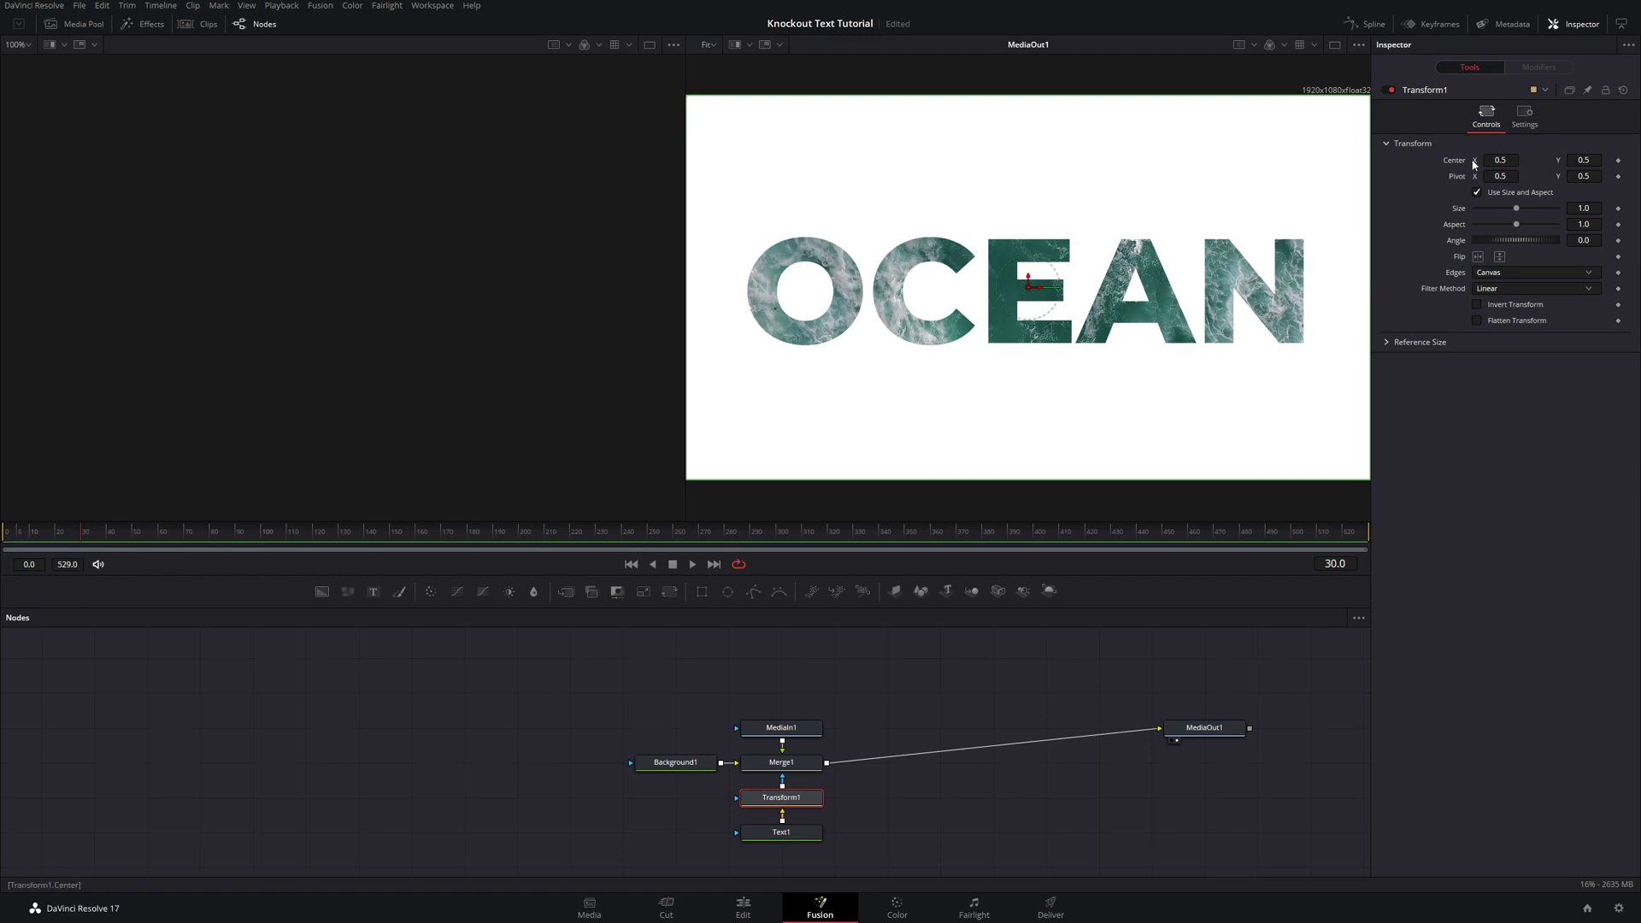
left_click(1618, 161)
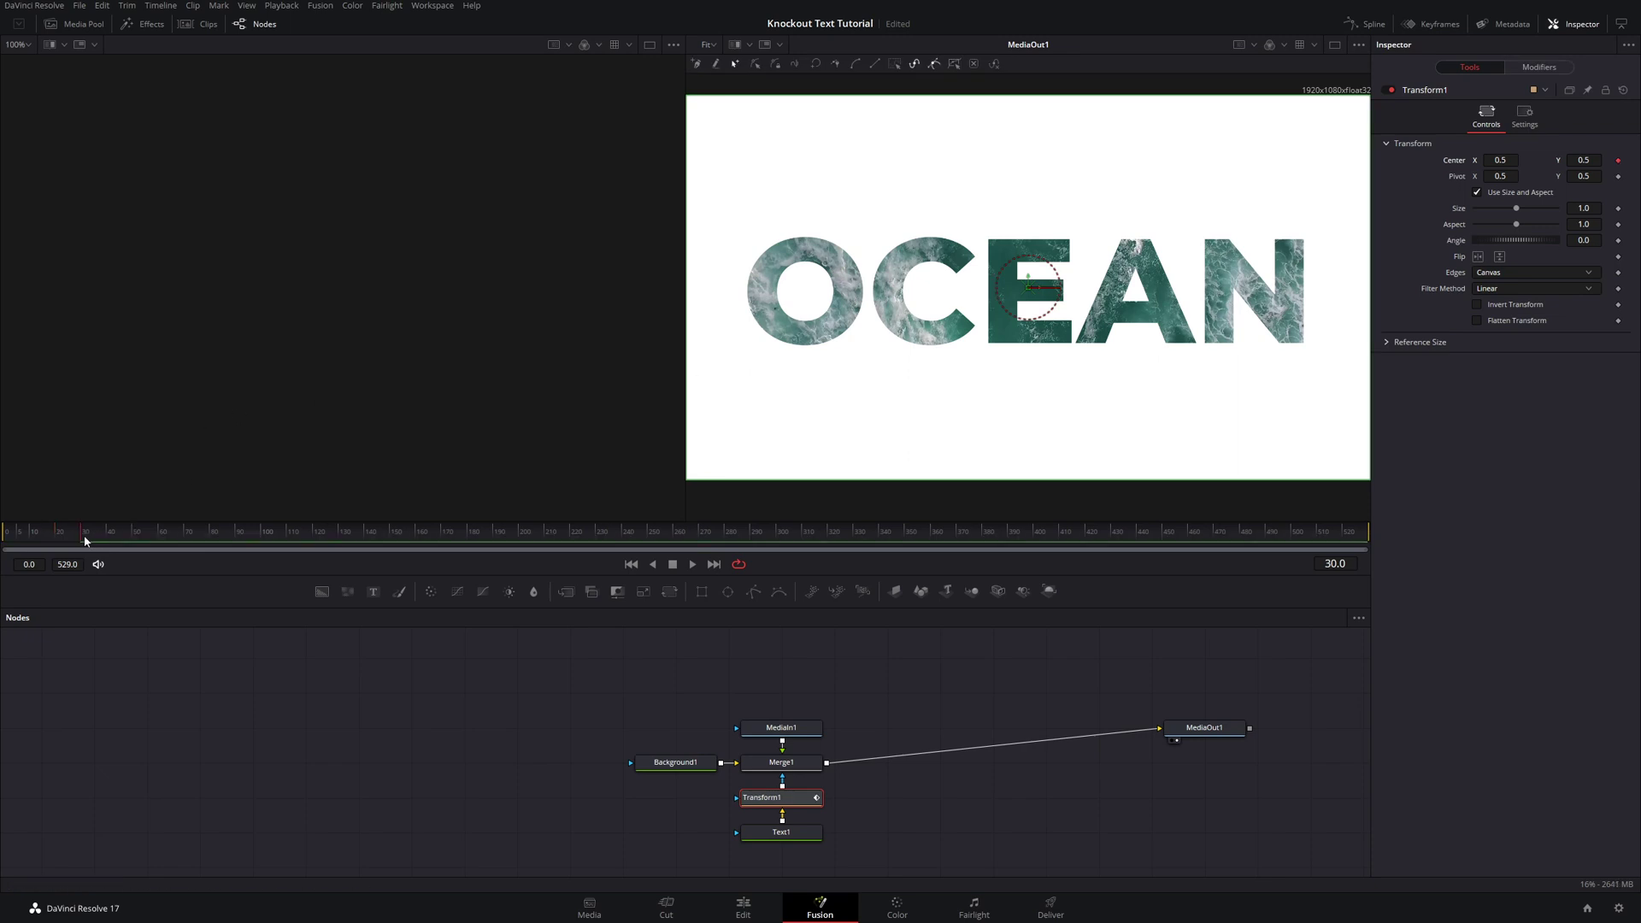
left_click_drag(83, 540, 5, 540)
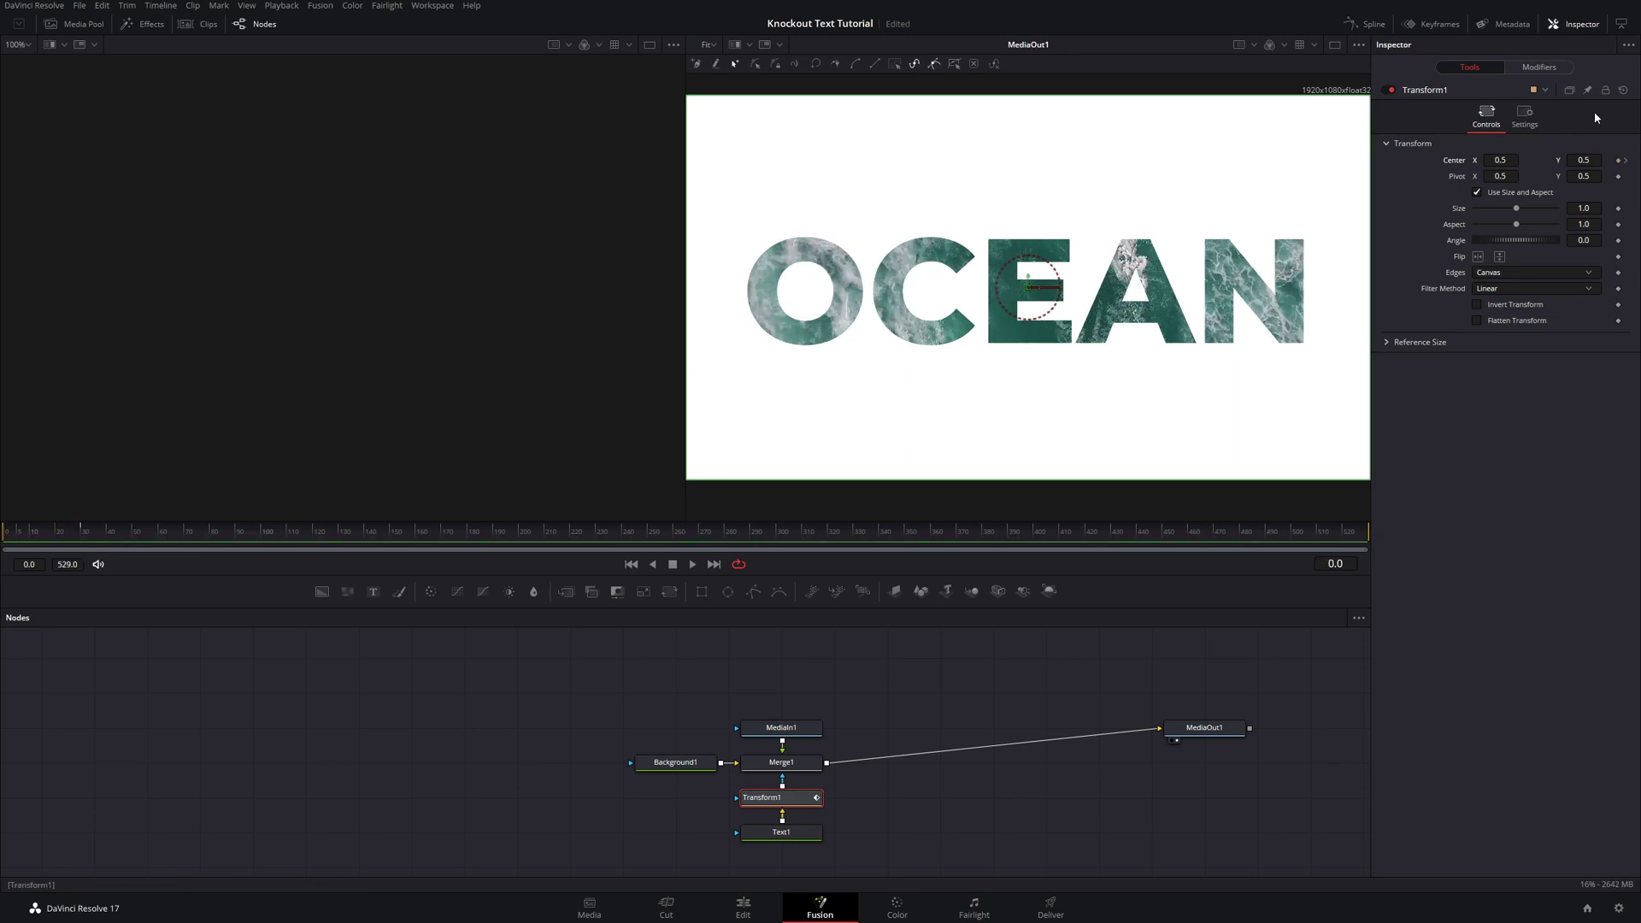
left_click_drag(1028, 287, 1029, 547)
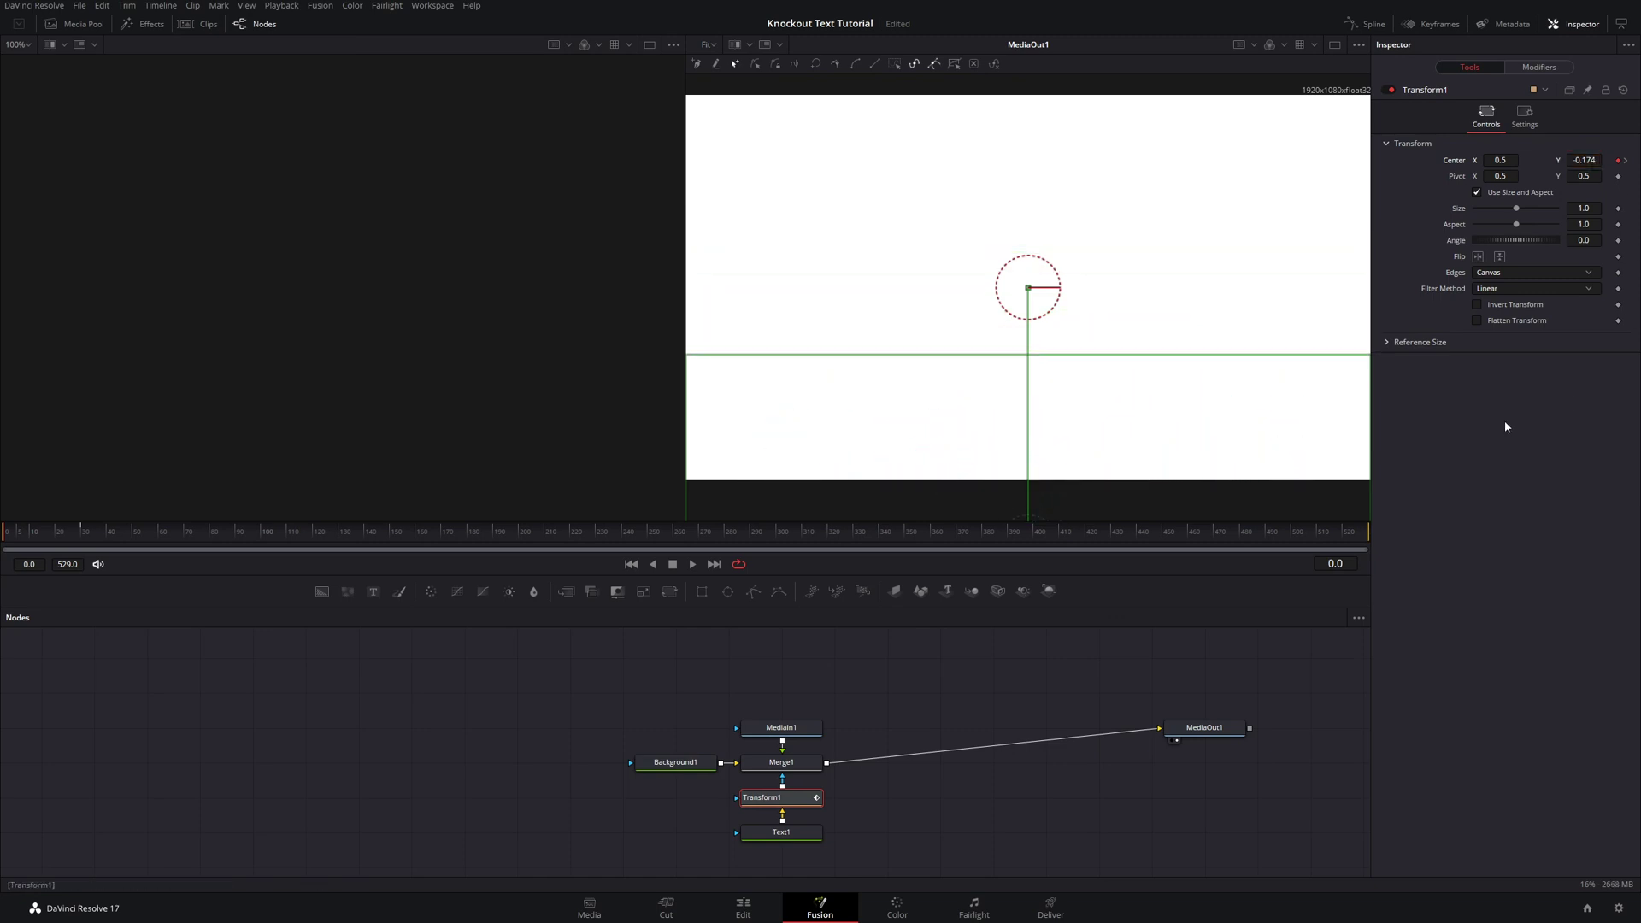
key("ctrl+s")
key("space")
key("space")
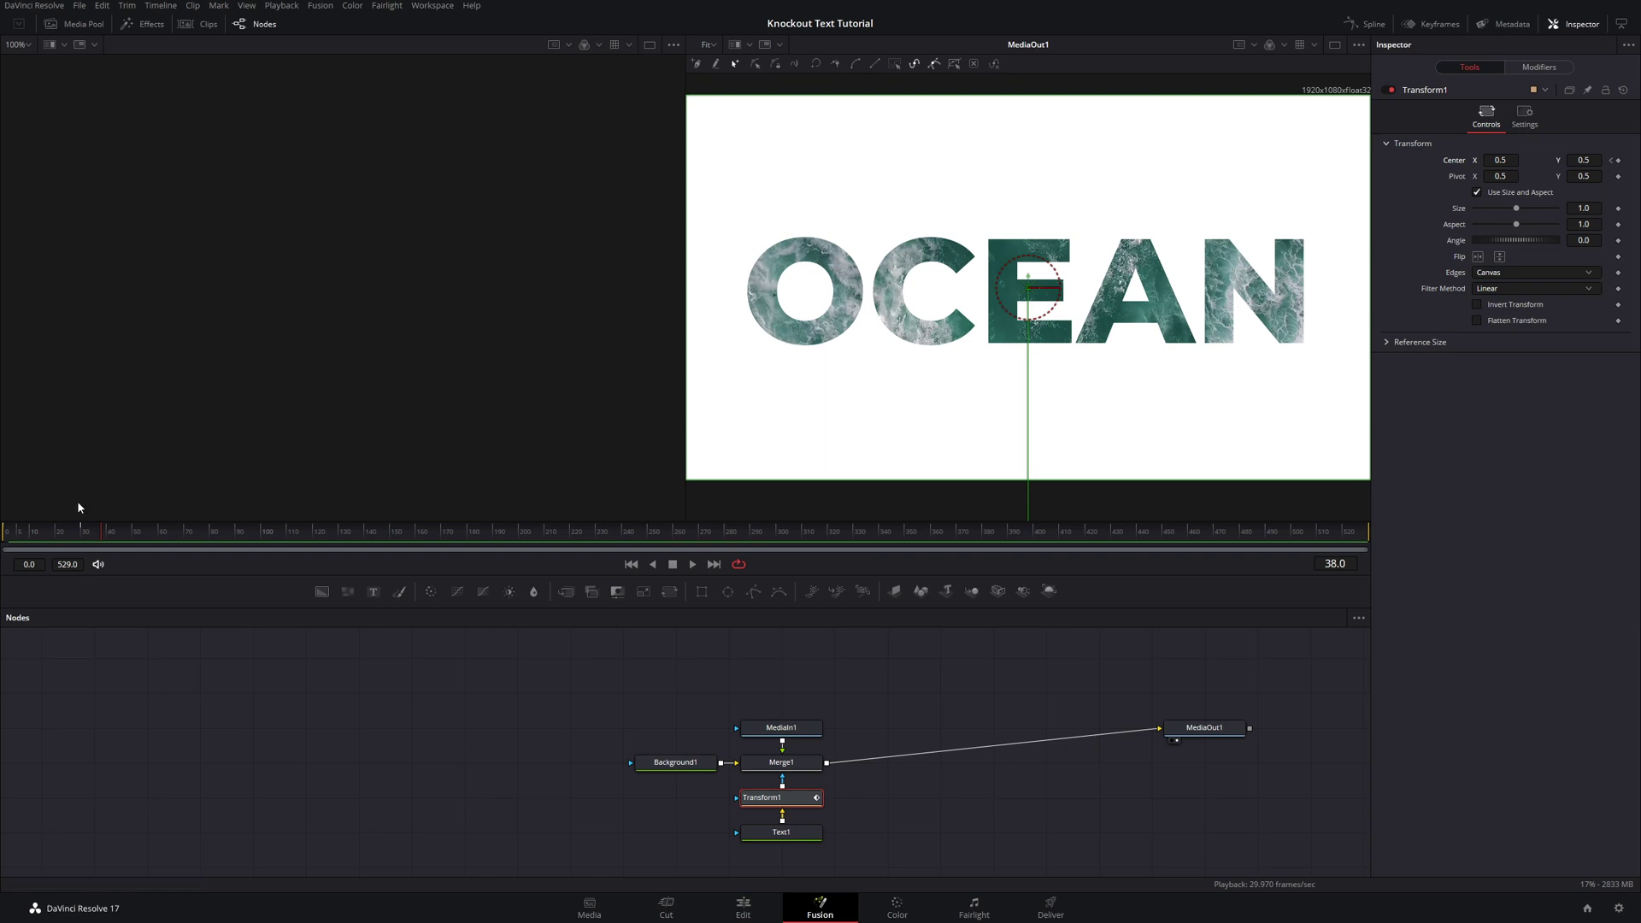
- In the Spline panel, smooth both Displacement keyframes and reshape the curve so the rise starts fast and eases in
left_click(1368, 25)
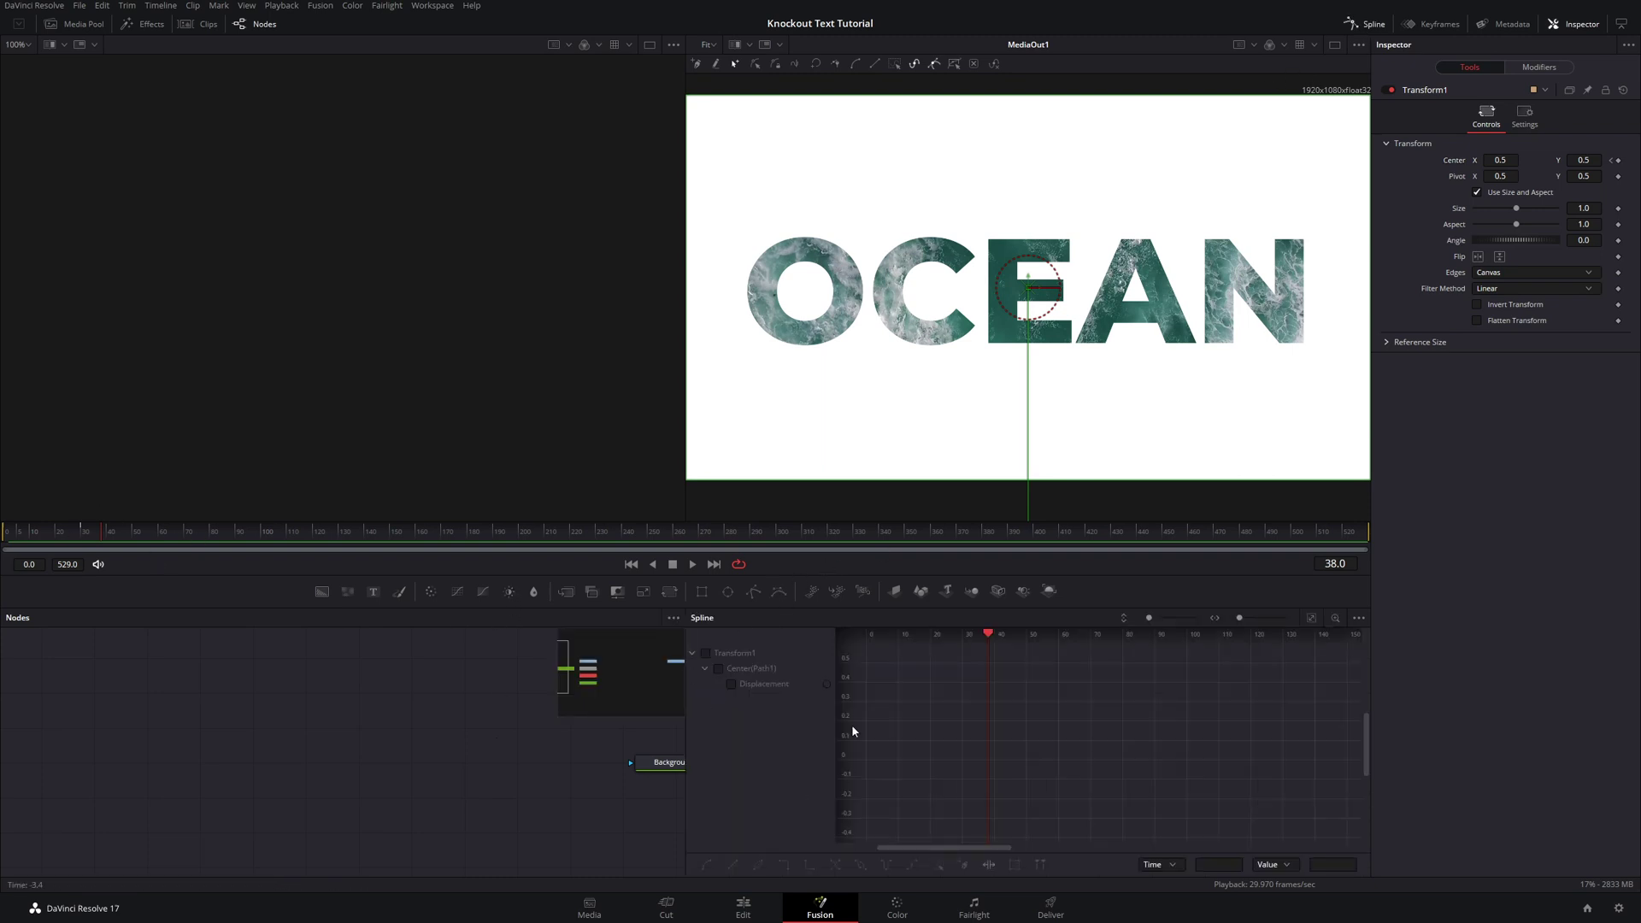
left_click(731, 684)
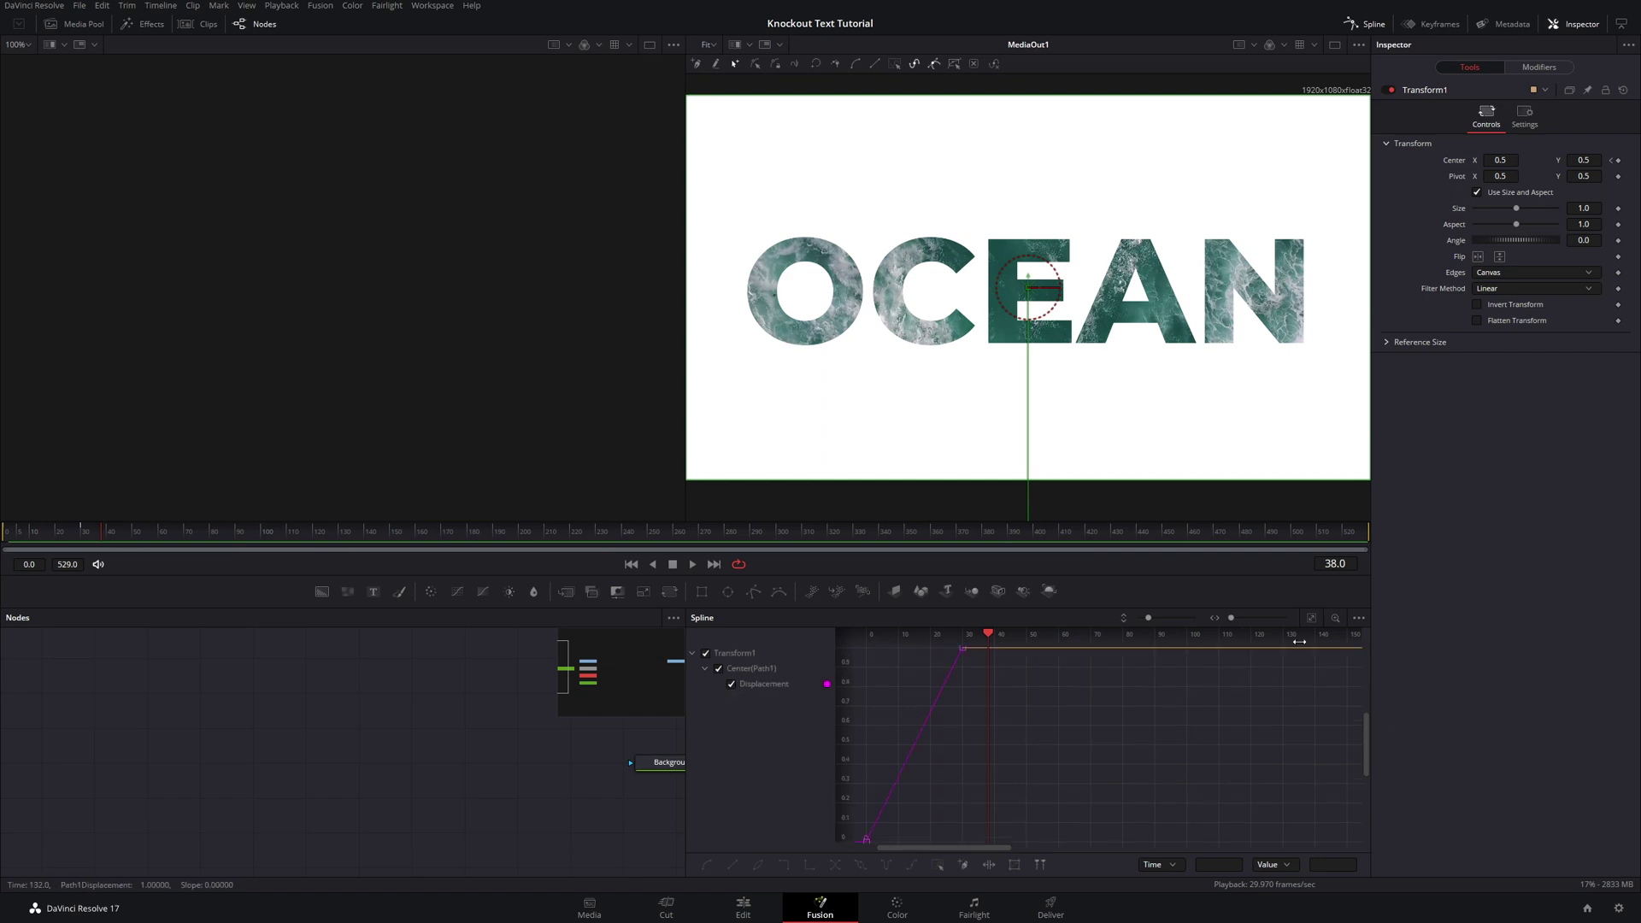
left_click(1311, 617)
left_click_drag(881, 838, 1359, 644)
key("s")
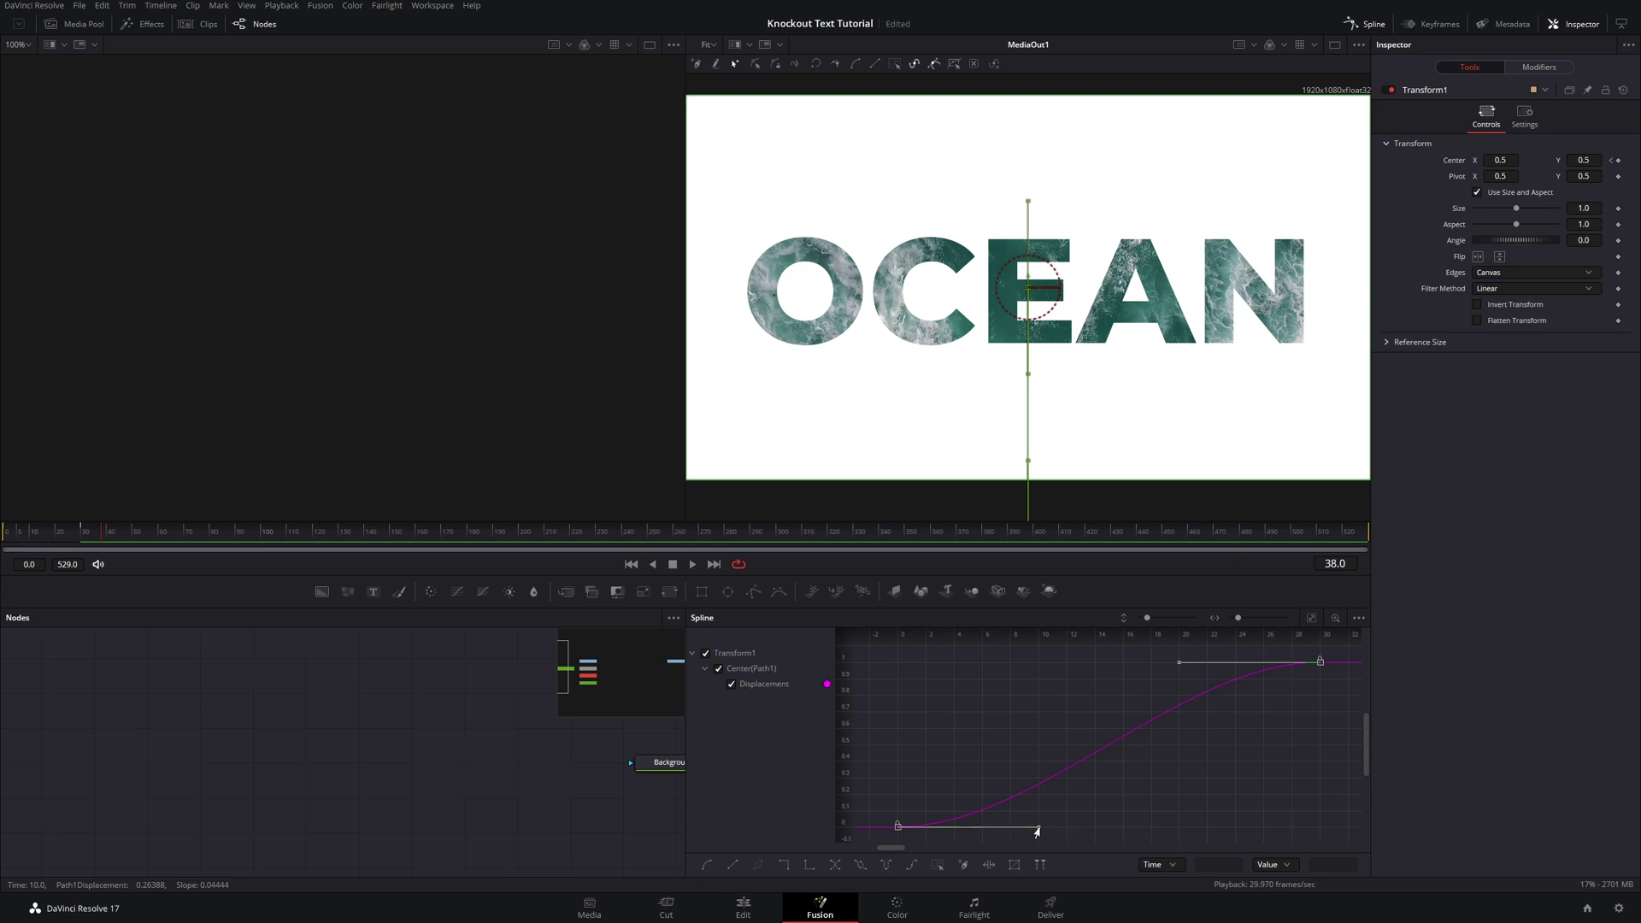
left_click_drag(1037, 831, 869, 704)
- Replay the eased rise from the start, then park the playhead at frame 120
key("Home")
key("space")
left_click_drag(95, 538, 314, 541)
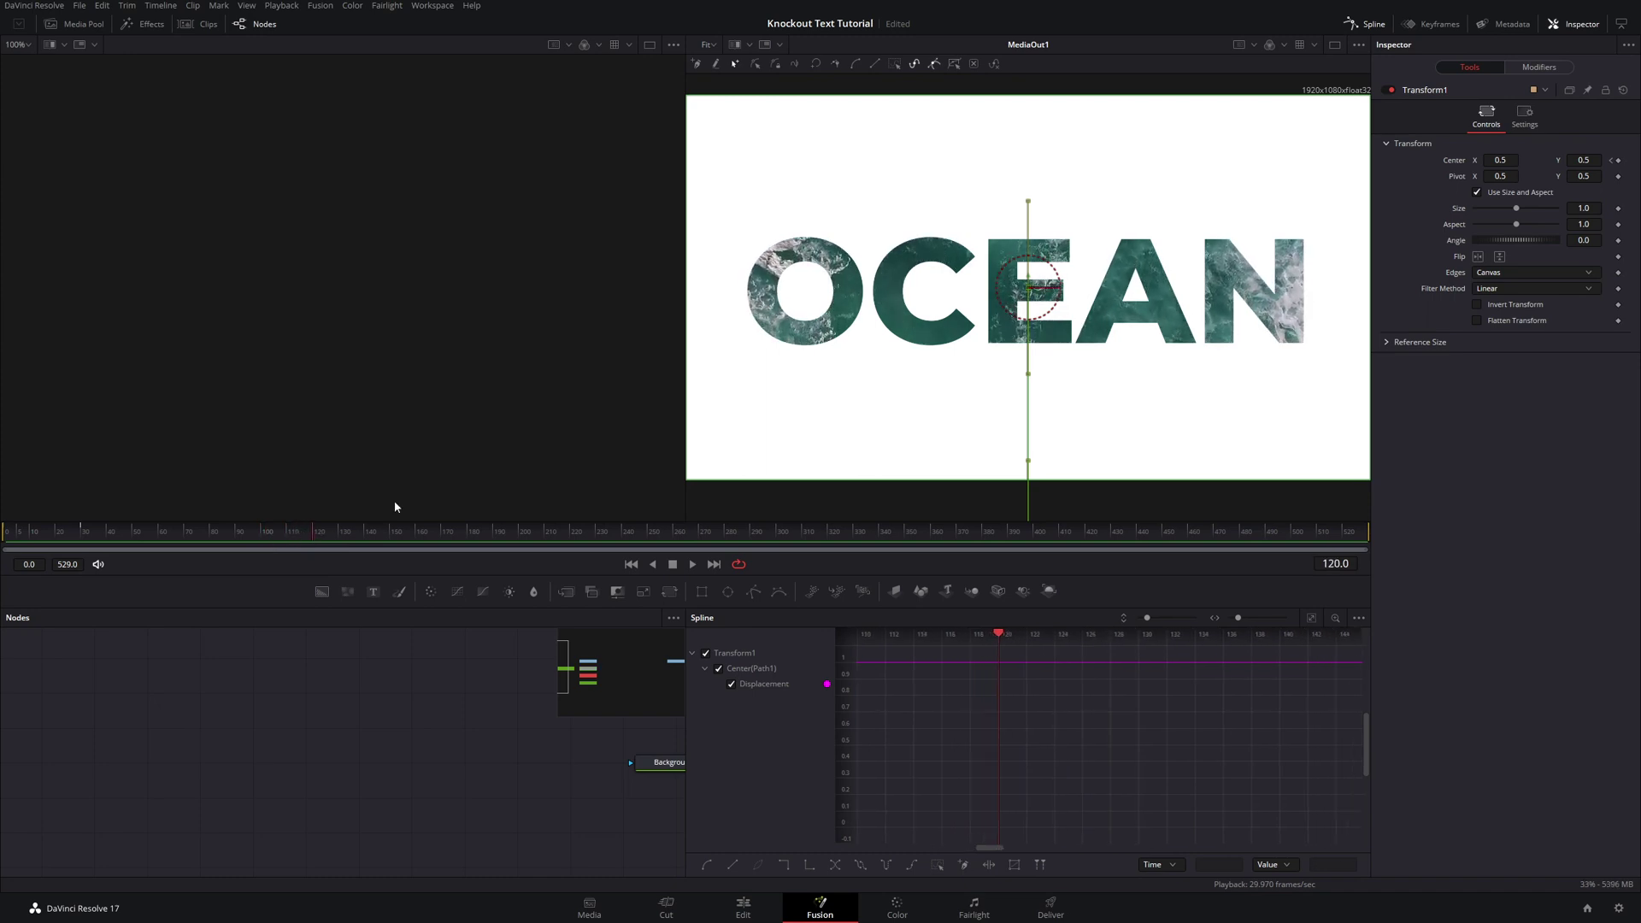
- Keyframe Transform1 Size at 1.0 on frame 120 and set it to 30 at frame 180
left_click_drag(590, 803, 257, 752)
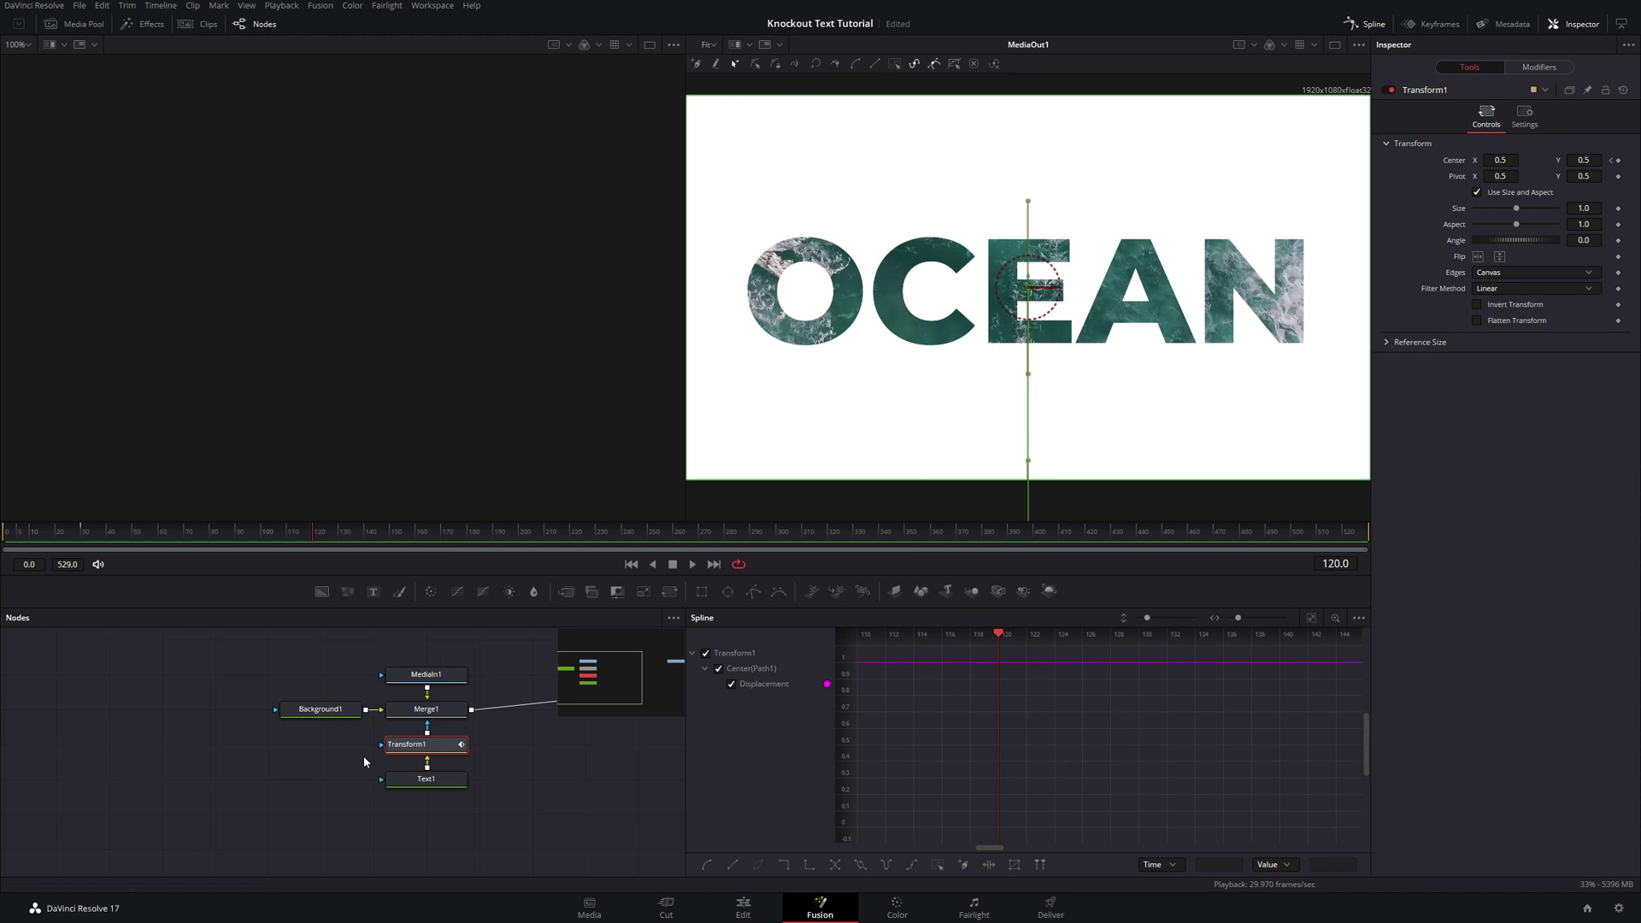
left_click(1619, 208)
left_click_drag(313, 541, 469, 542)
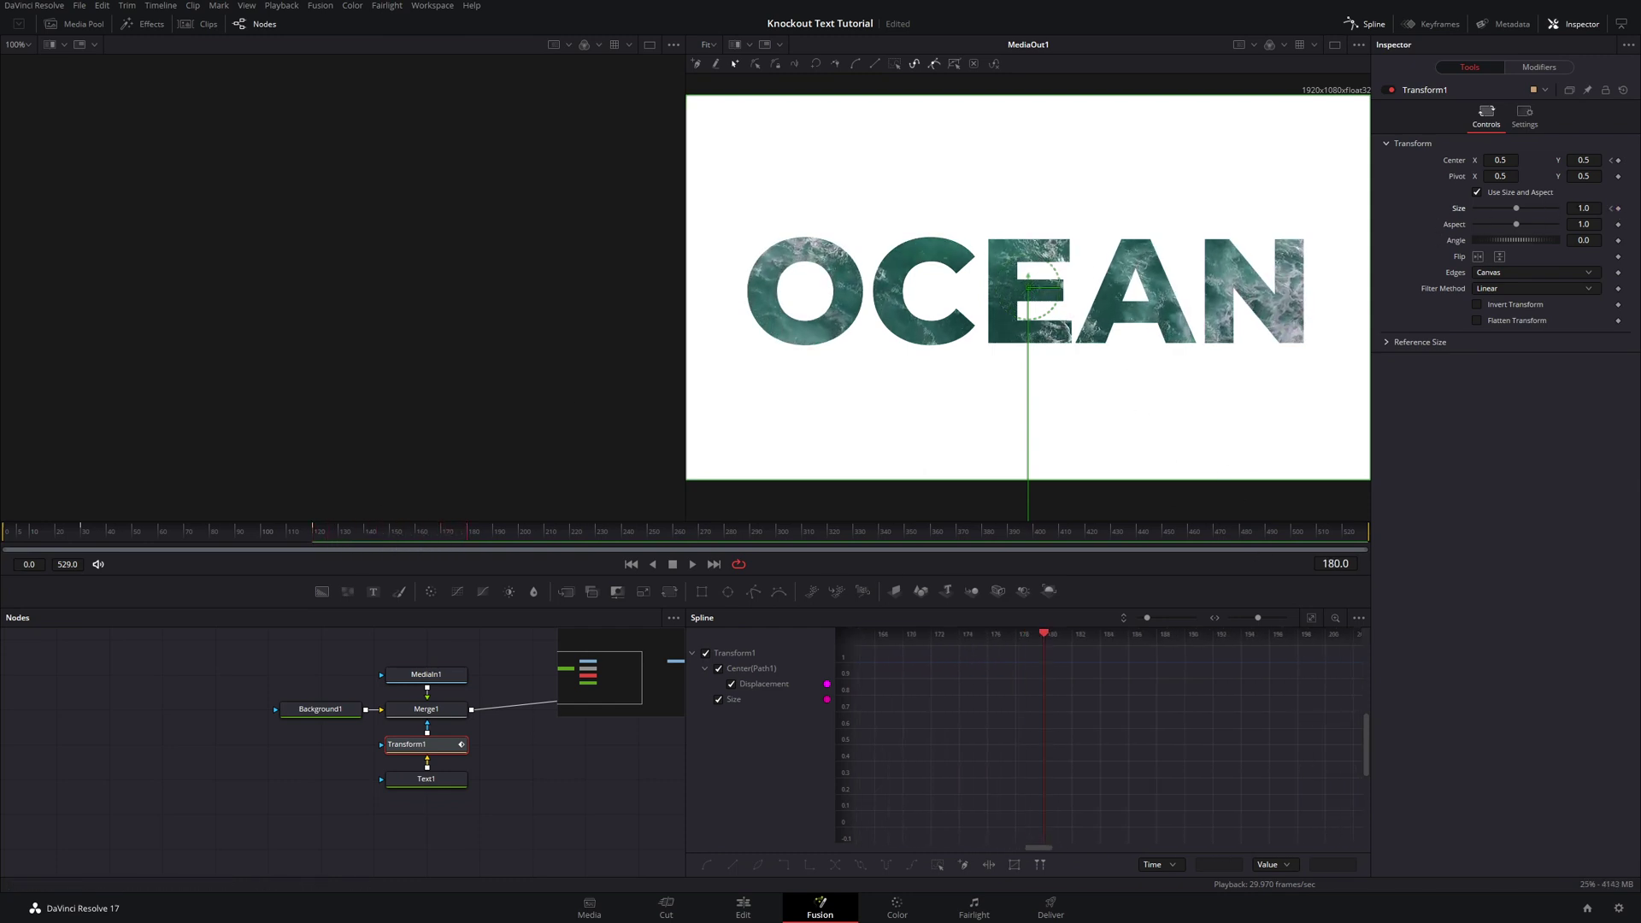
left_click(1587, 208)
key("BackSpace")
key("BackSpace")
key("BackSpace")
type("30")
key("Tab")
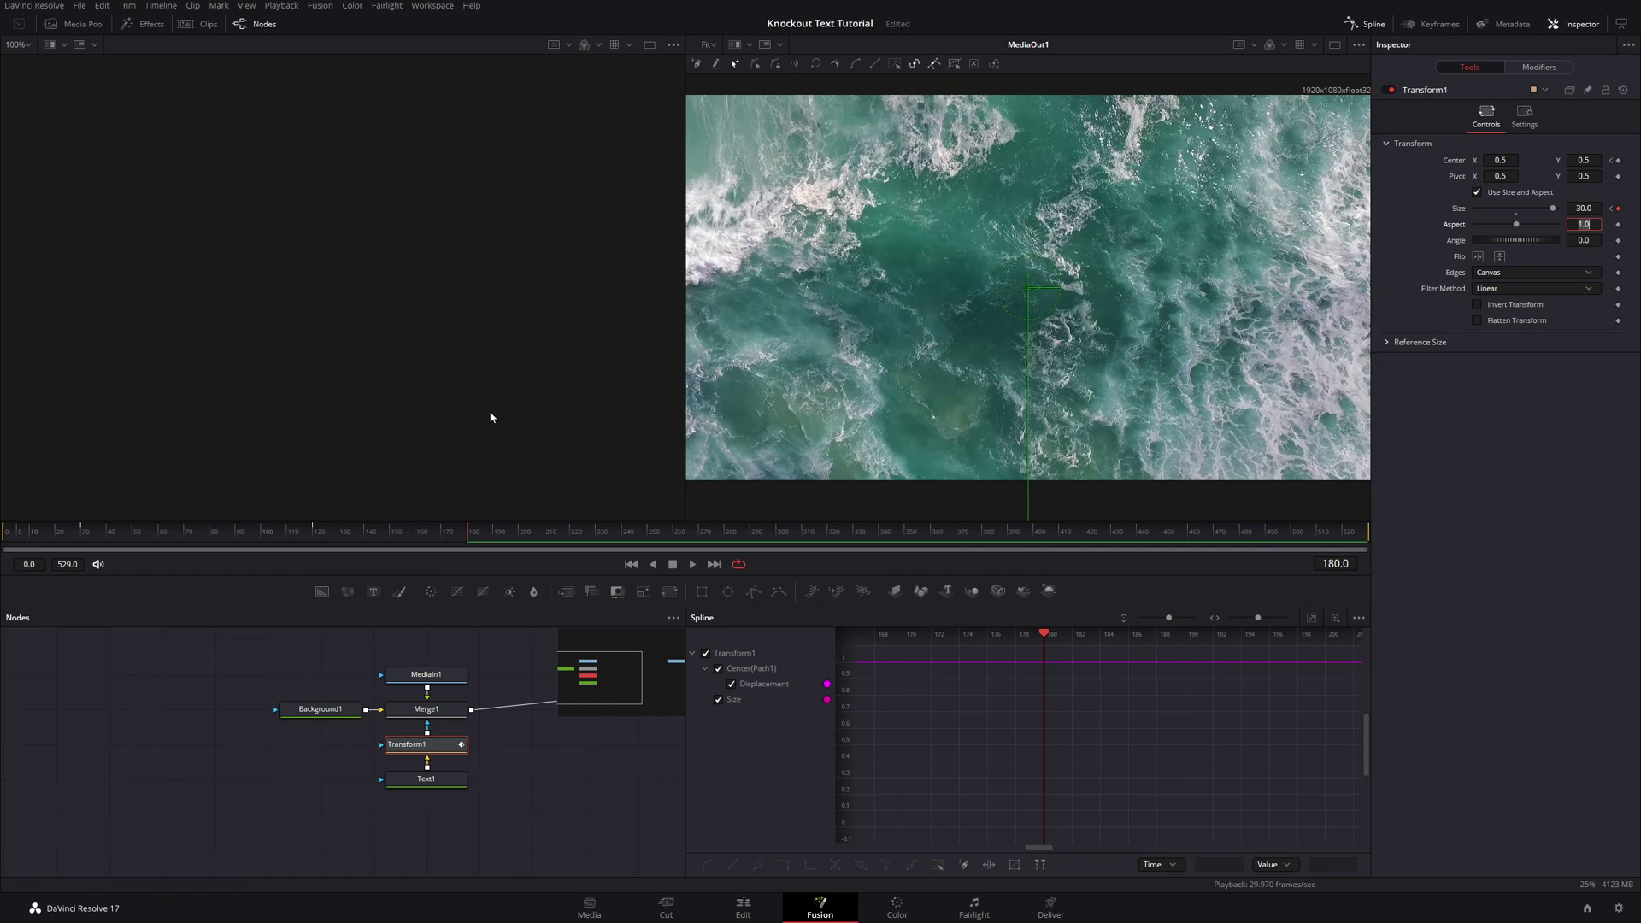
mouse_move(464, 539)
left_mouse_down()
mouse_move(325, 535)
mouse_move(433, 541)
left_mouse_up()
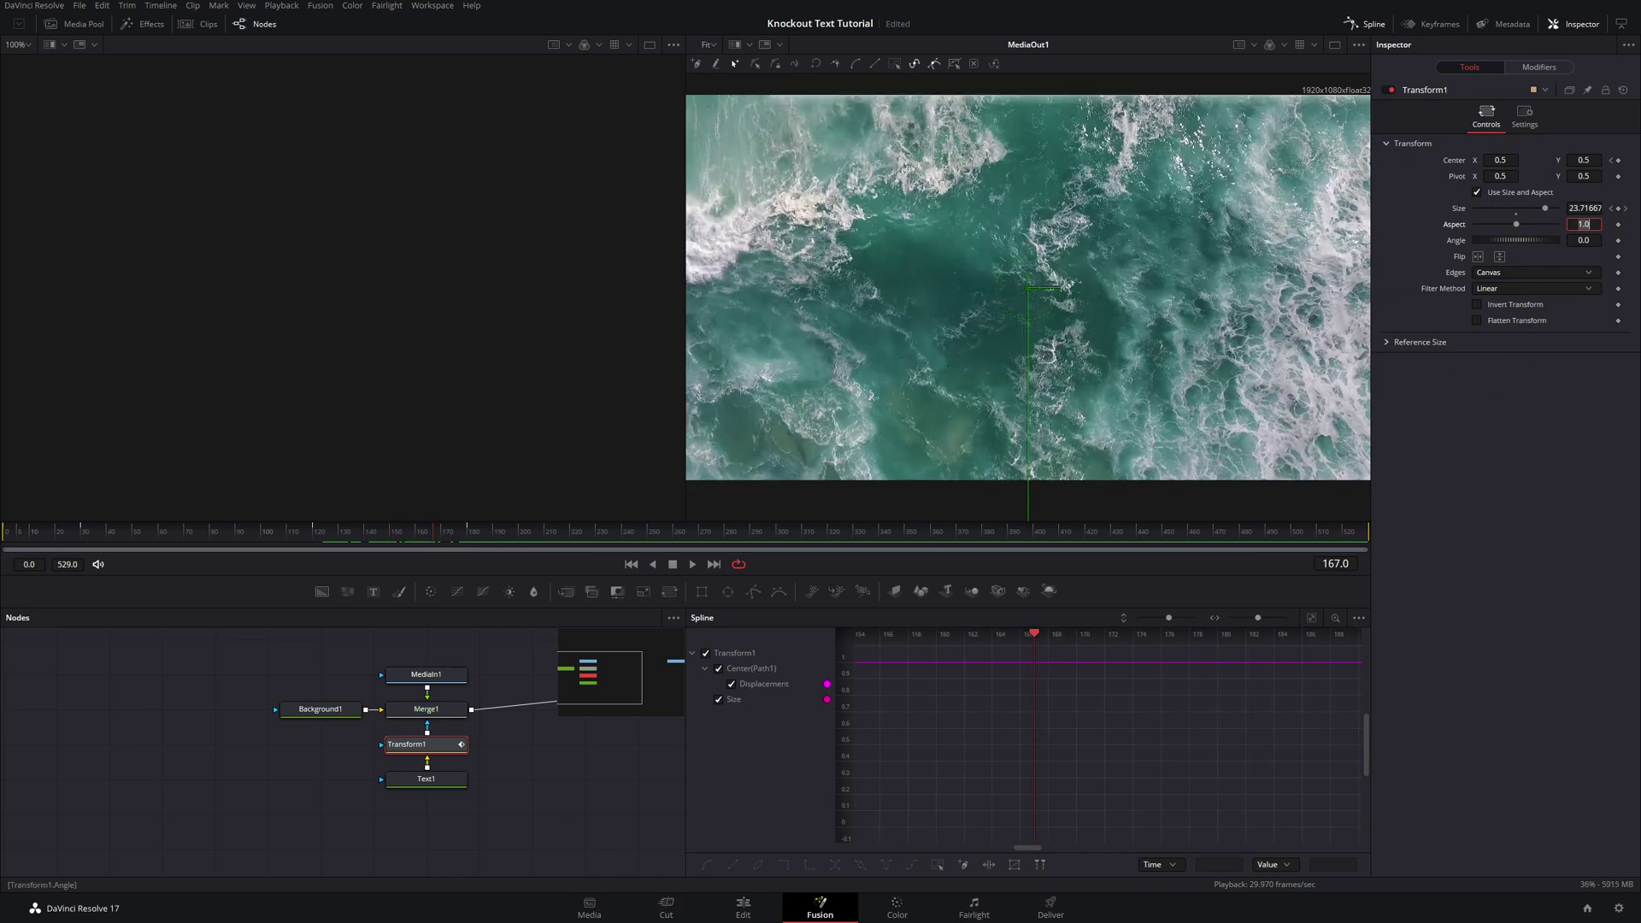
- Enable Motion Blur in the Transform's Settings tab and set its Quality to 5
left_click(1527, 120)
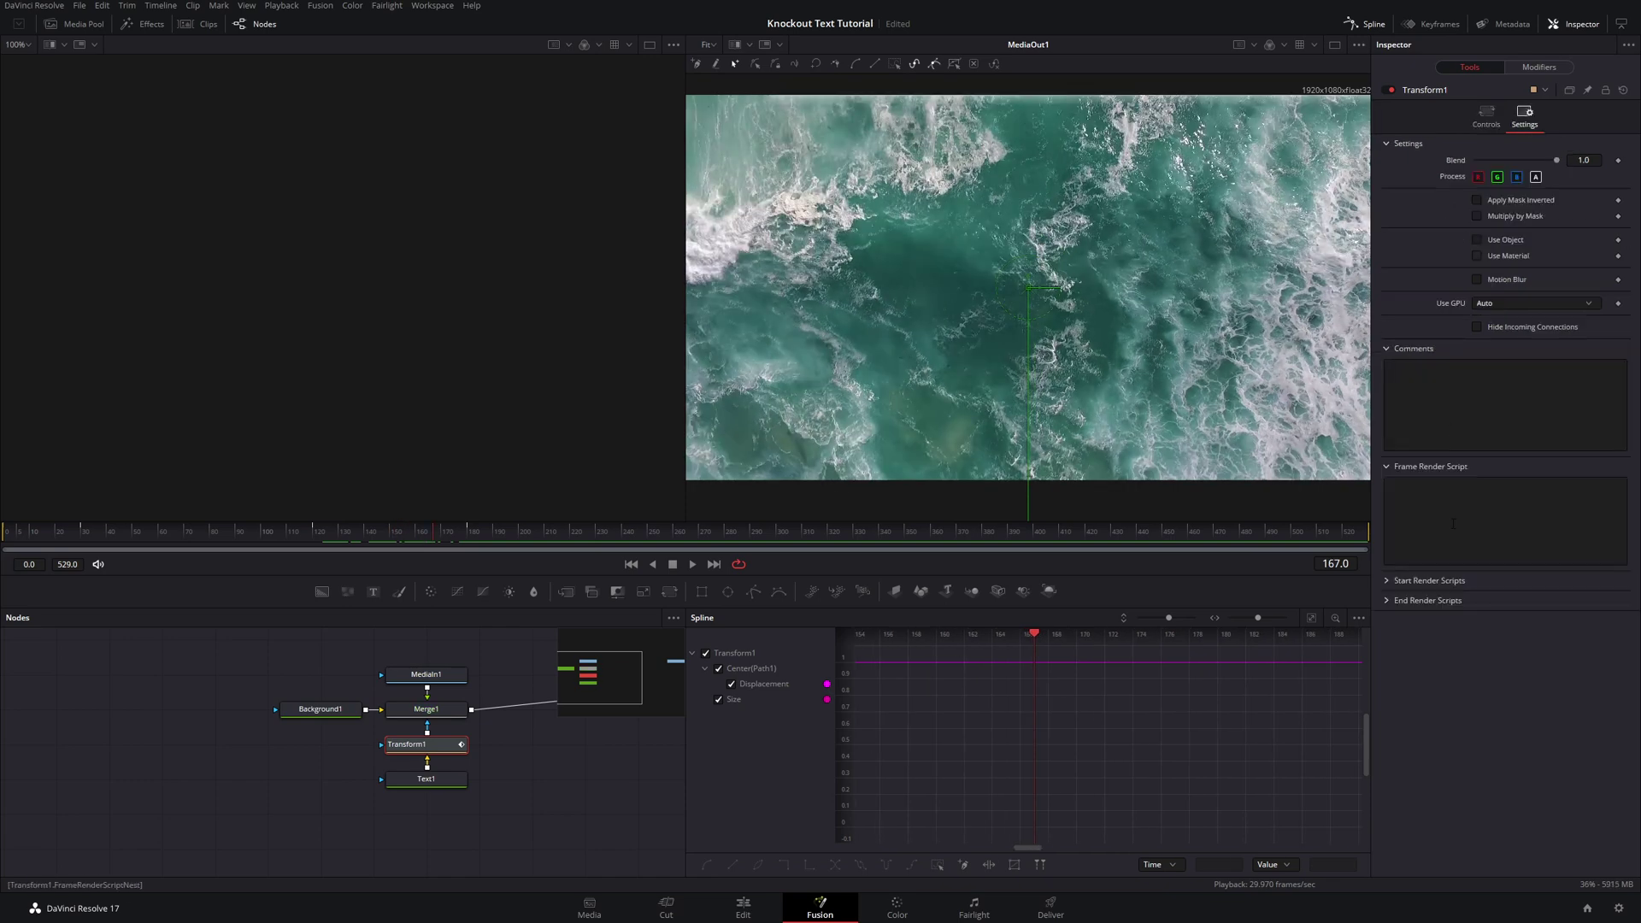
left_click(1476, 280)
left_click_drag(392, 539, 355, 536)
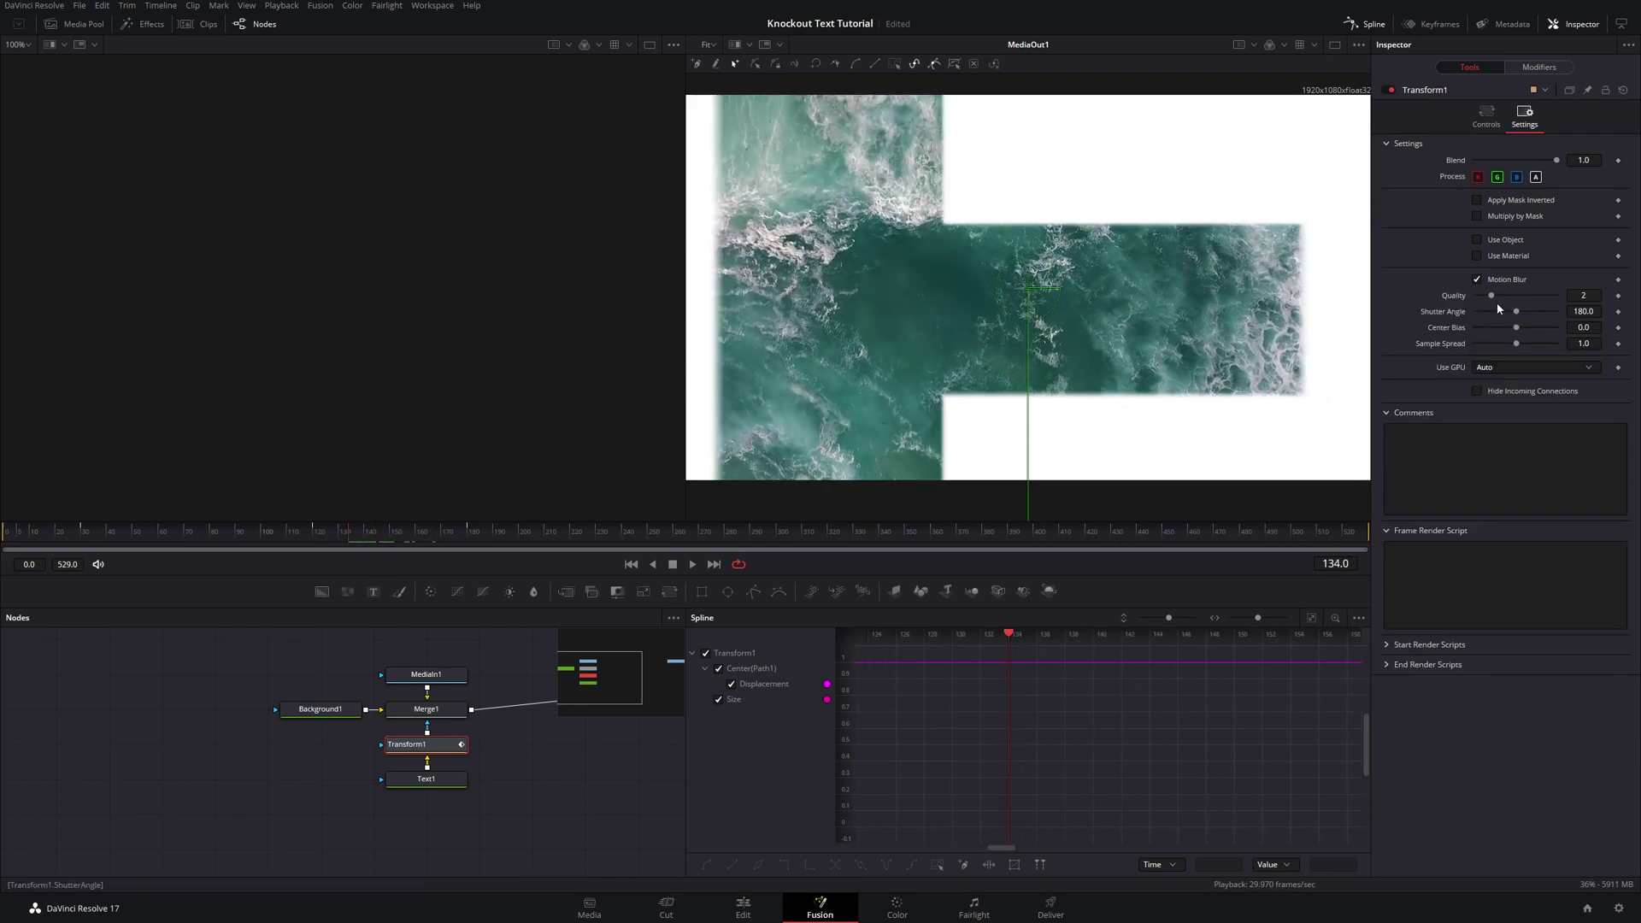
left_click_drag(1492, 296, 1515, 295)
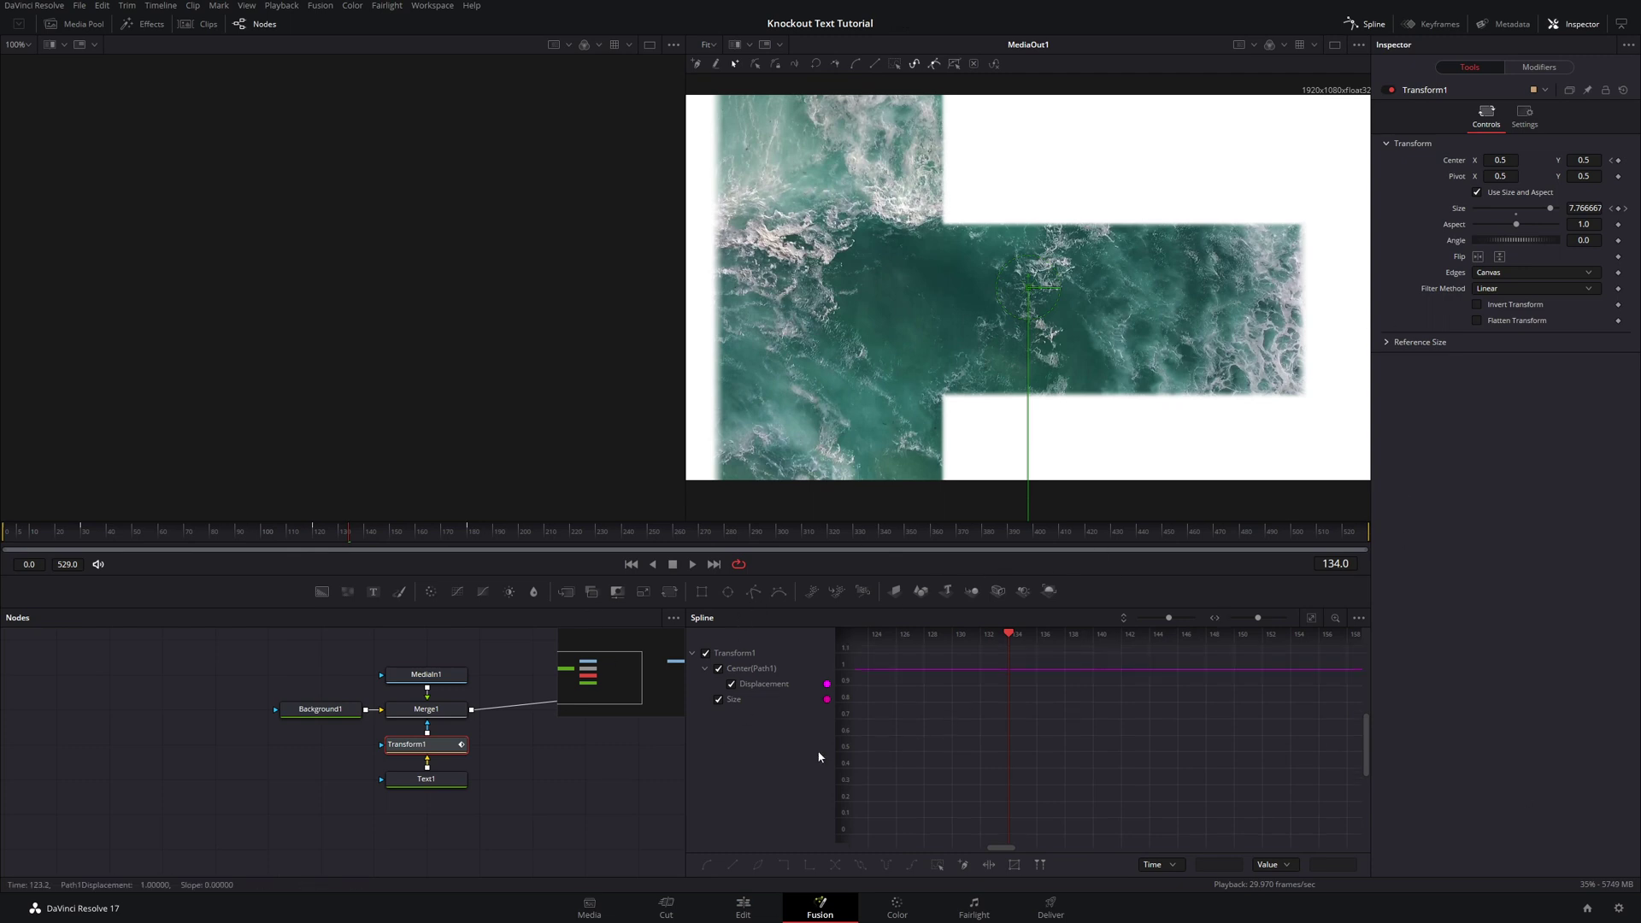
- Hide Displacement, smooth the fitted Size keyframes with S, and return the playhead to frame 0
left_click(732, 685)
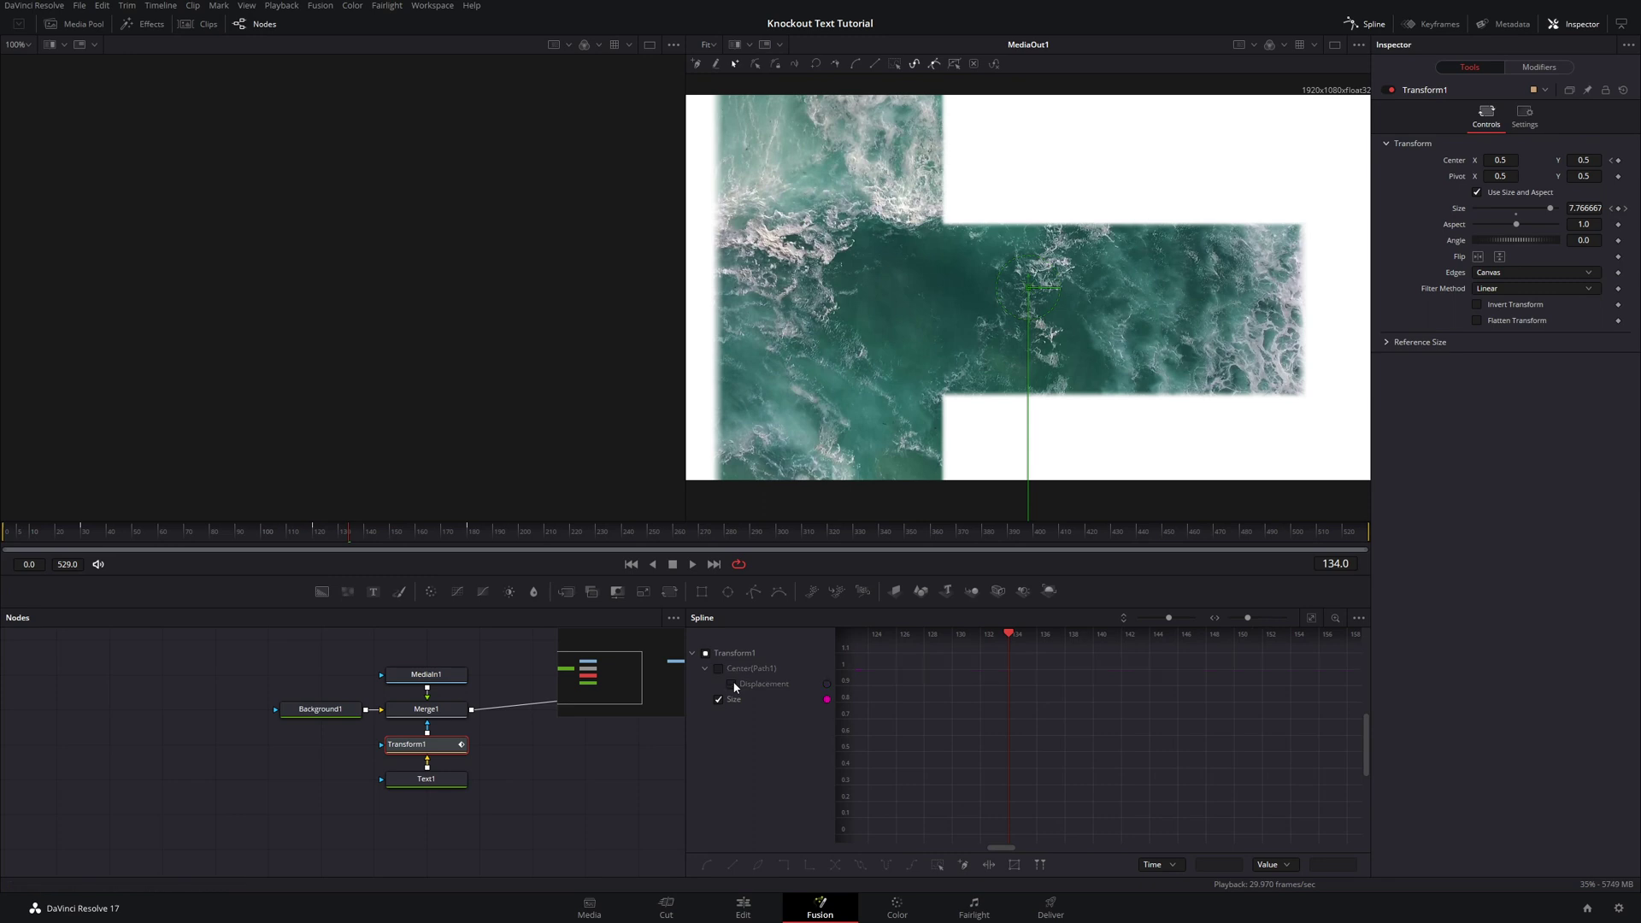
left_click(1315, 621)
left_click_drag(882, 838, 1347, 645)
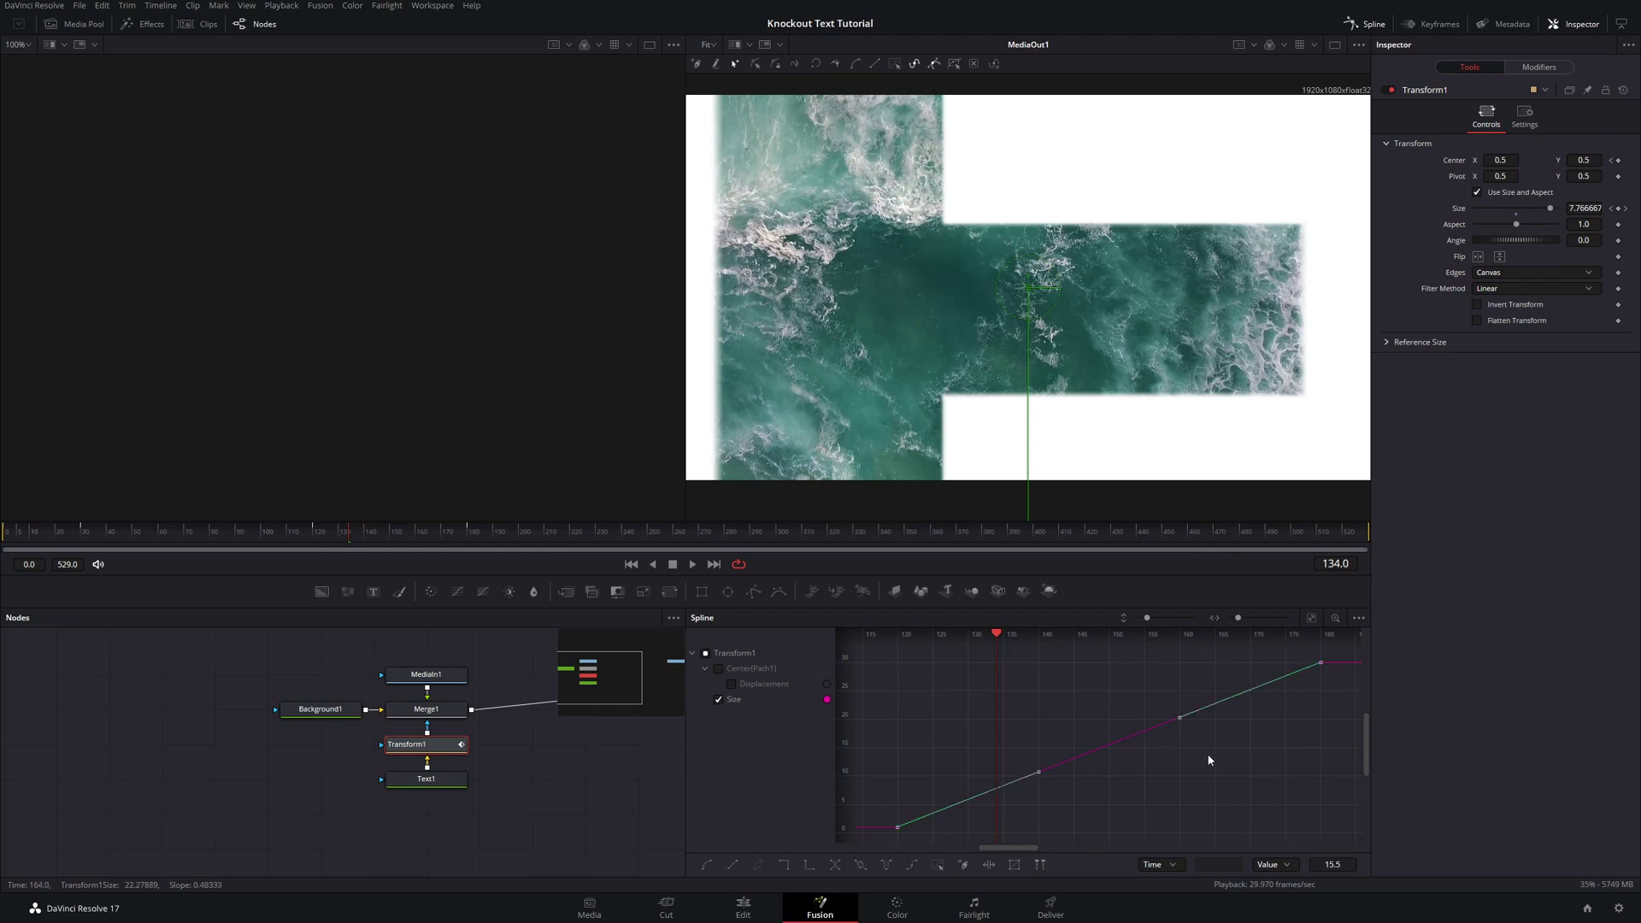
key("s")
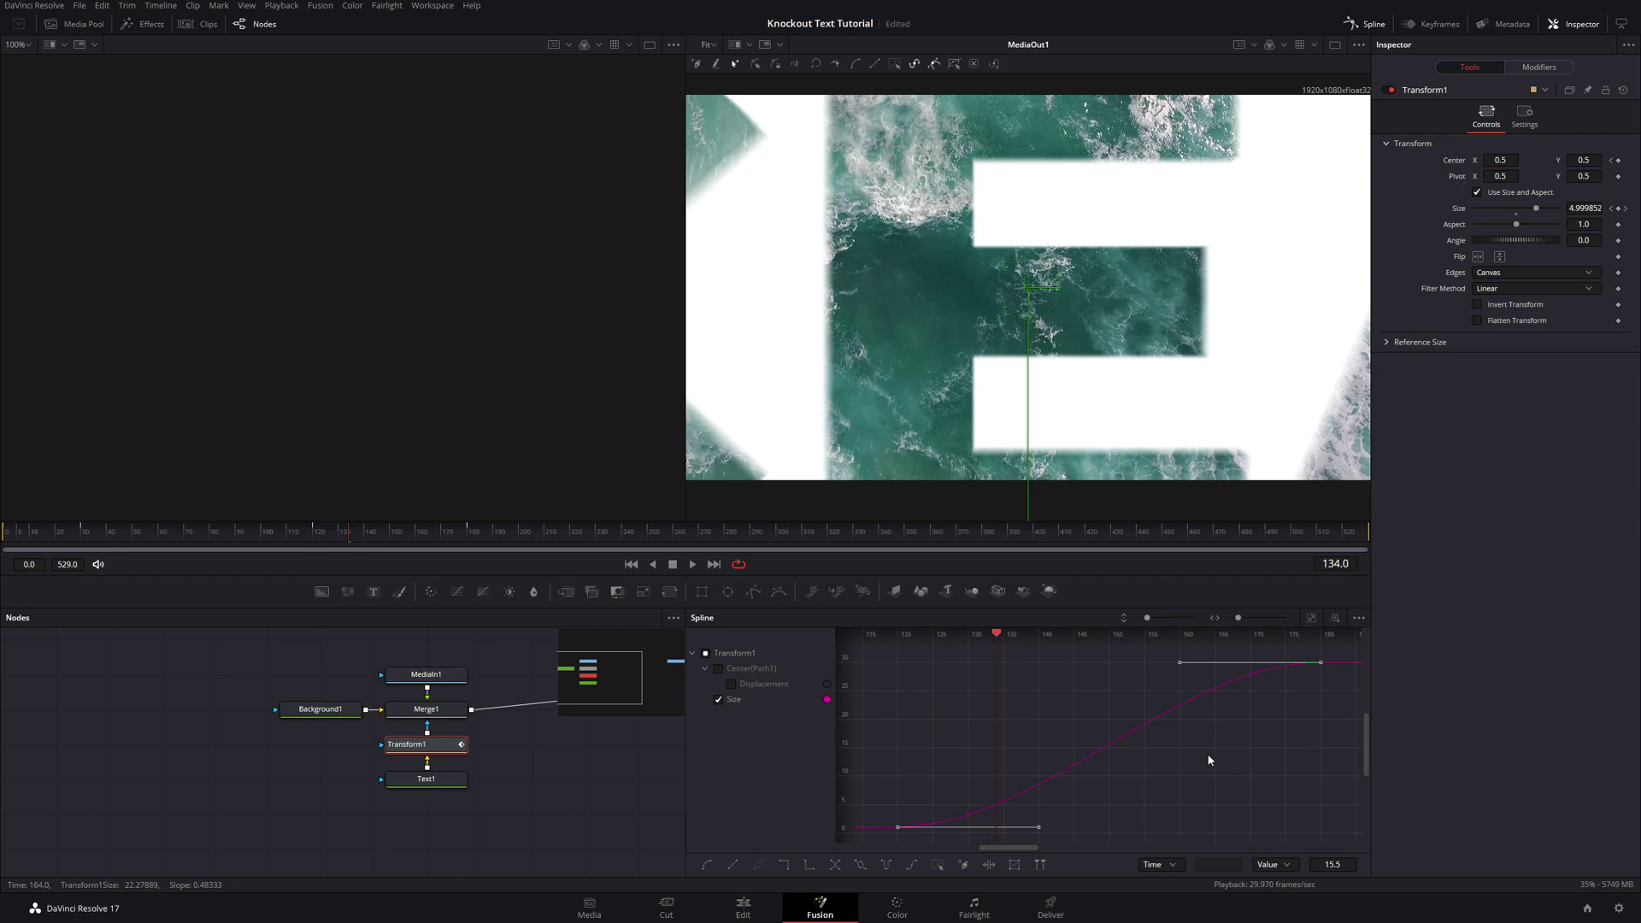
left_click_drag(348, 533, 7, 534)
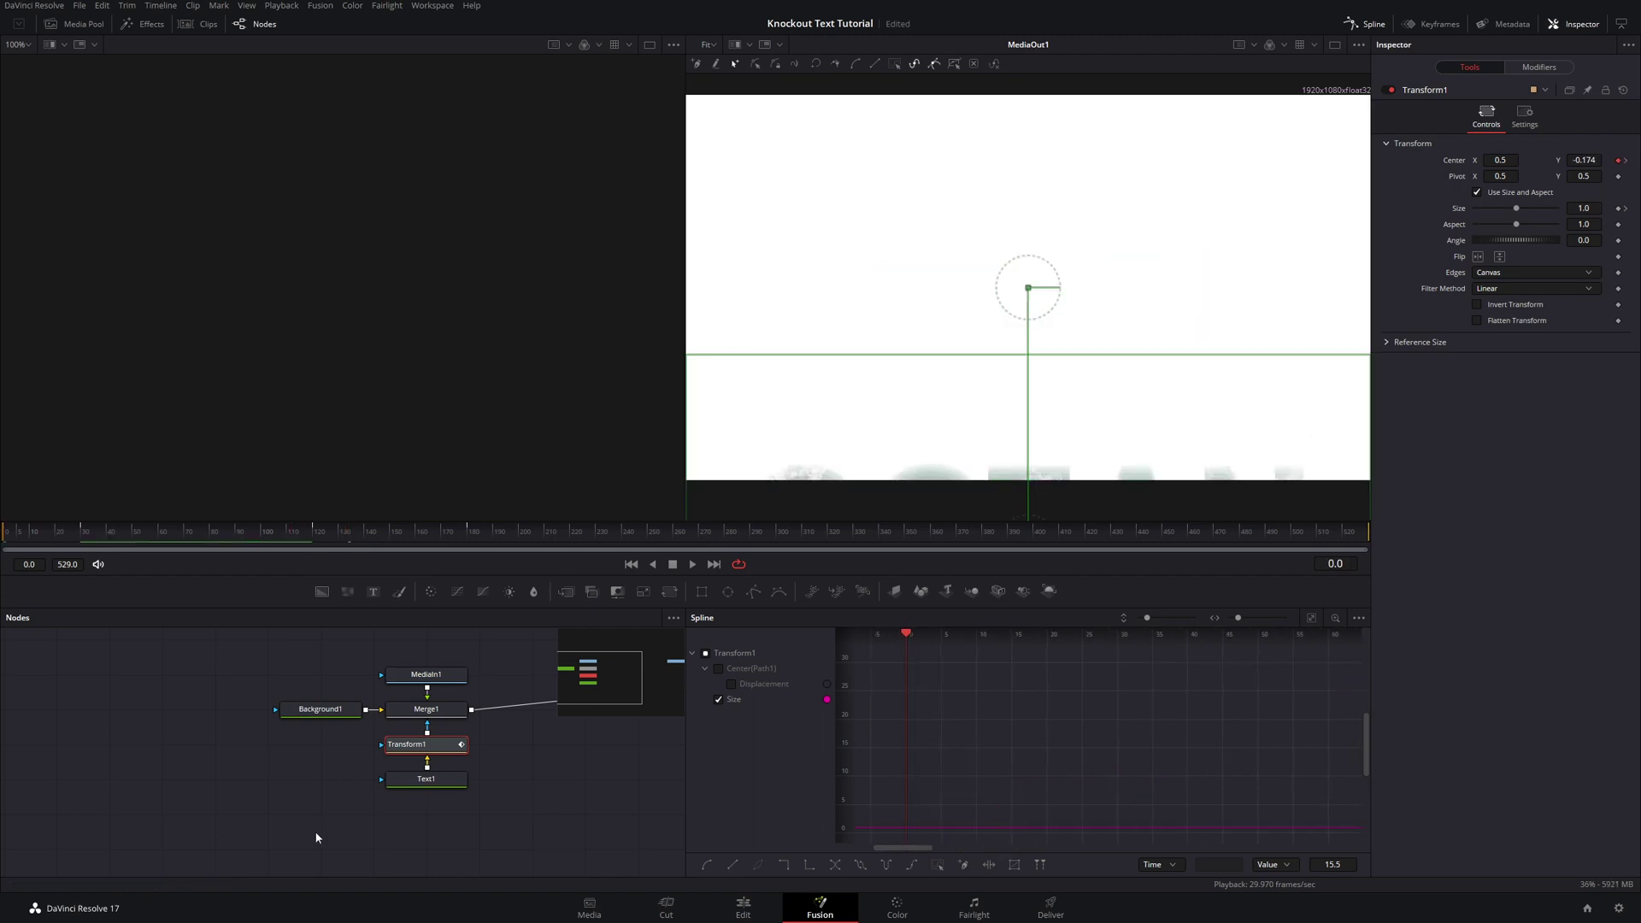
- Play the full OCEAN rise-and-zoom composition, then stop playback
key("space")
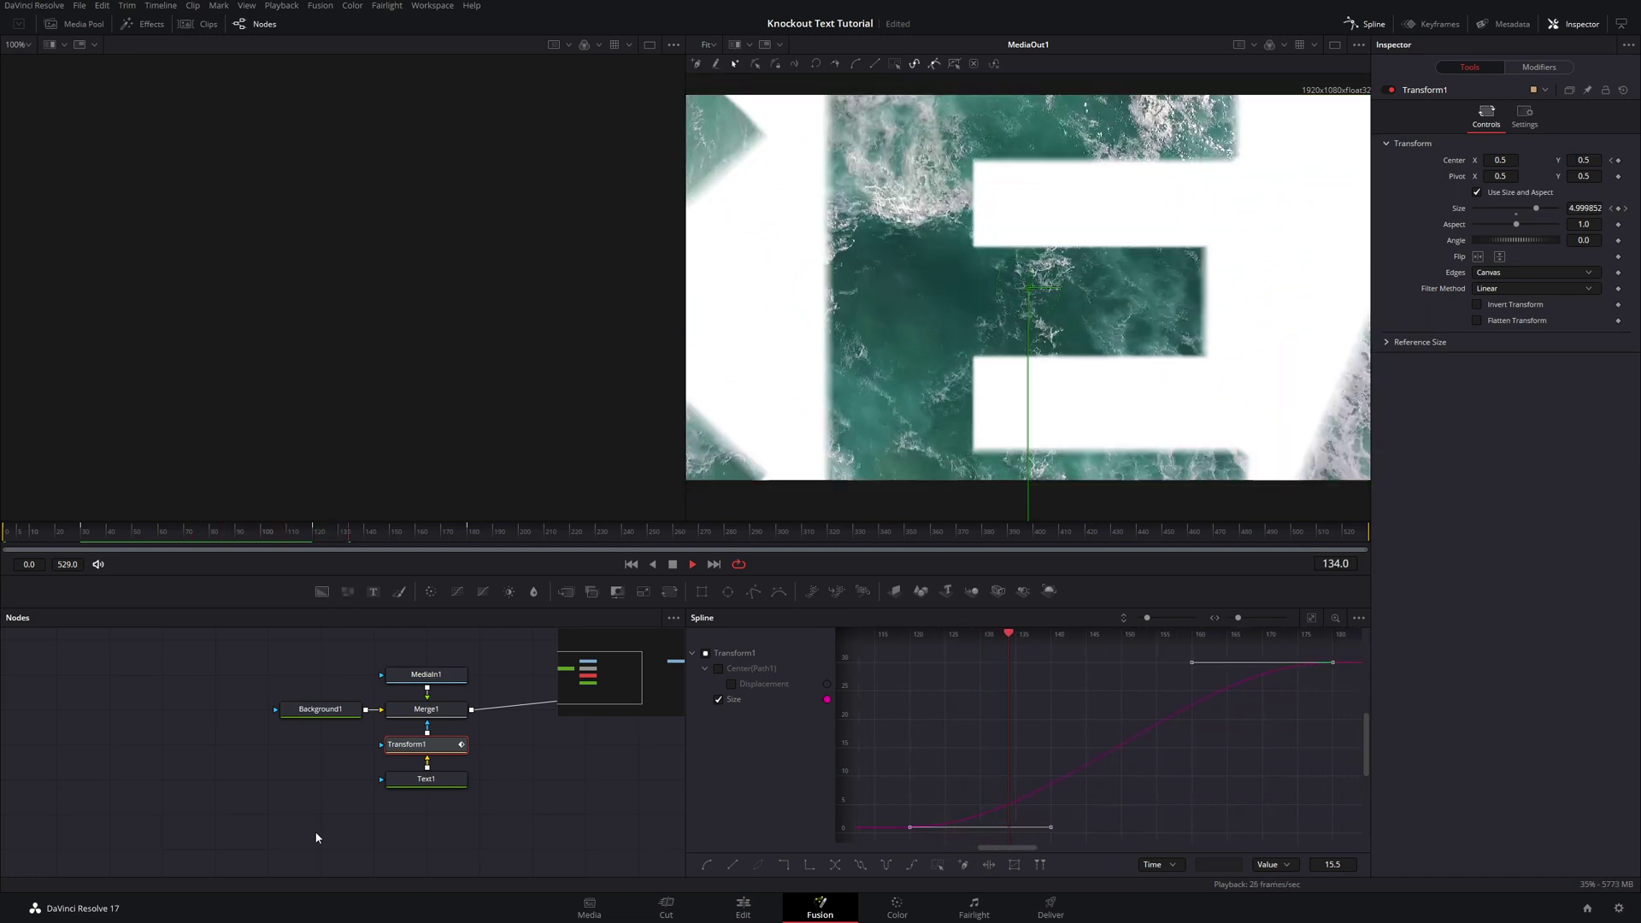
key("space")
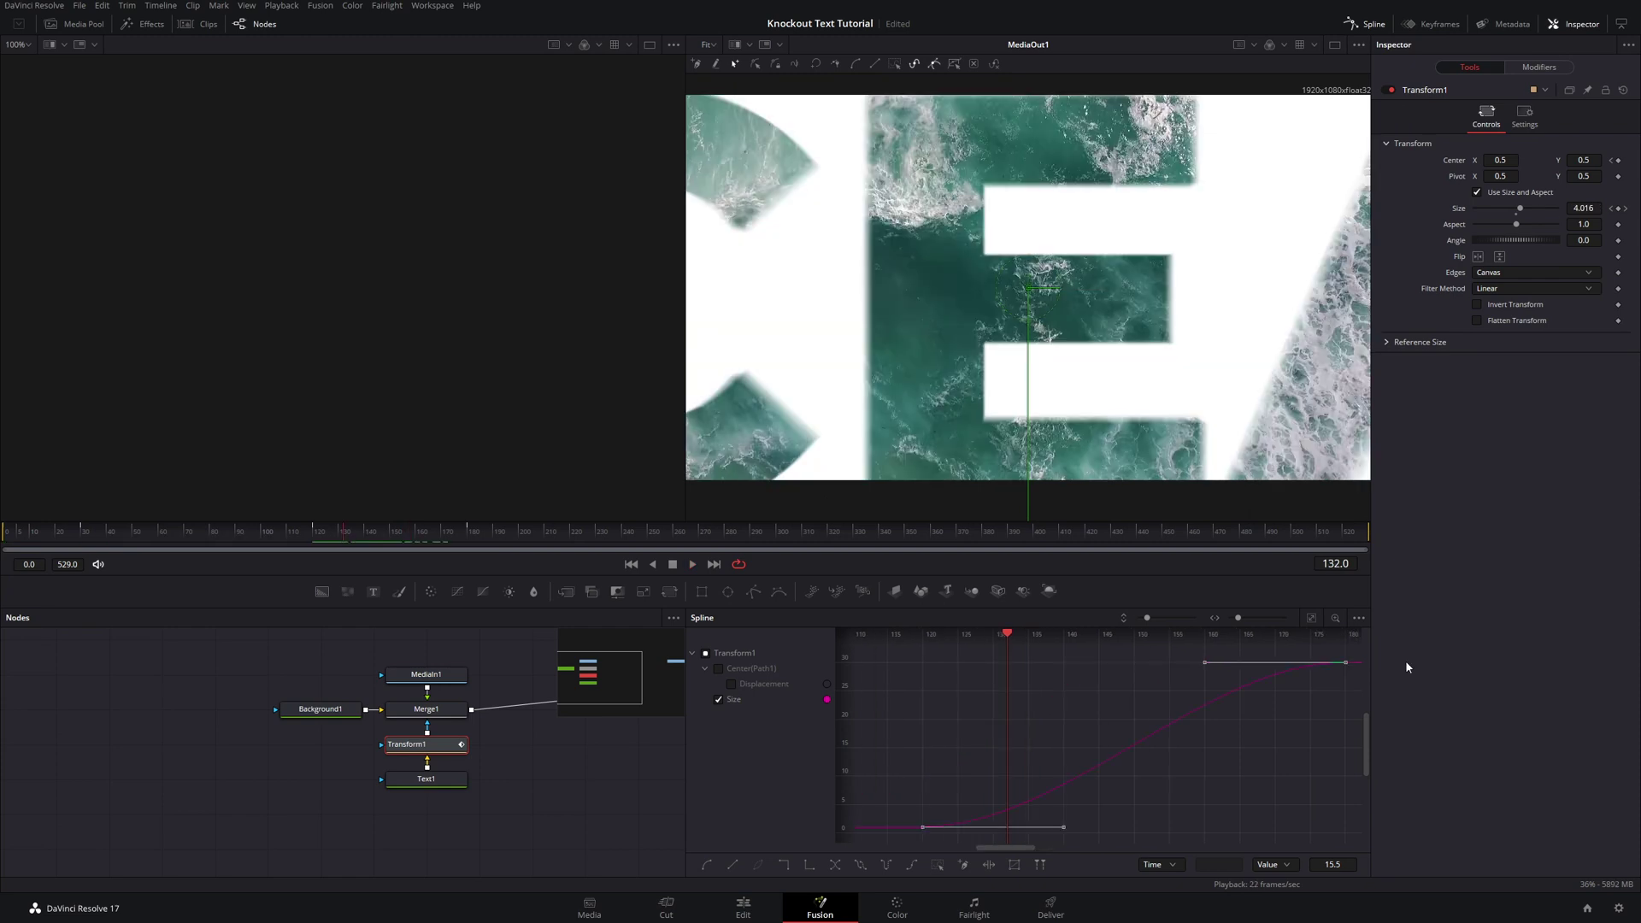